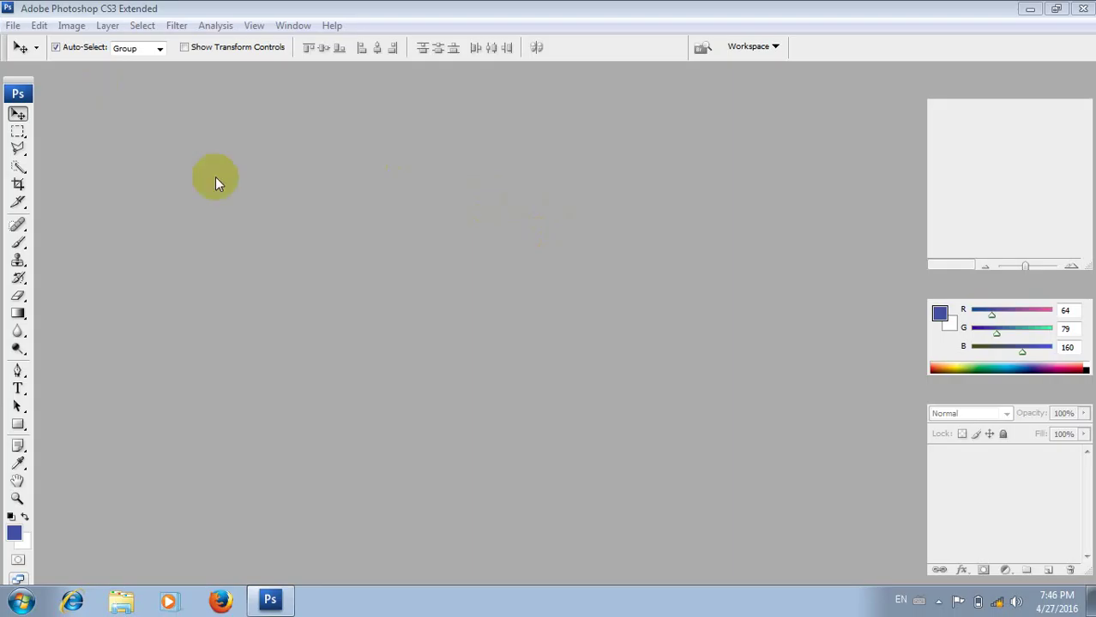
Open the Mobitel .jpg reference image from folder 5
left_click(13, 25)
left_click(29, 59)
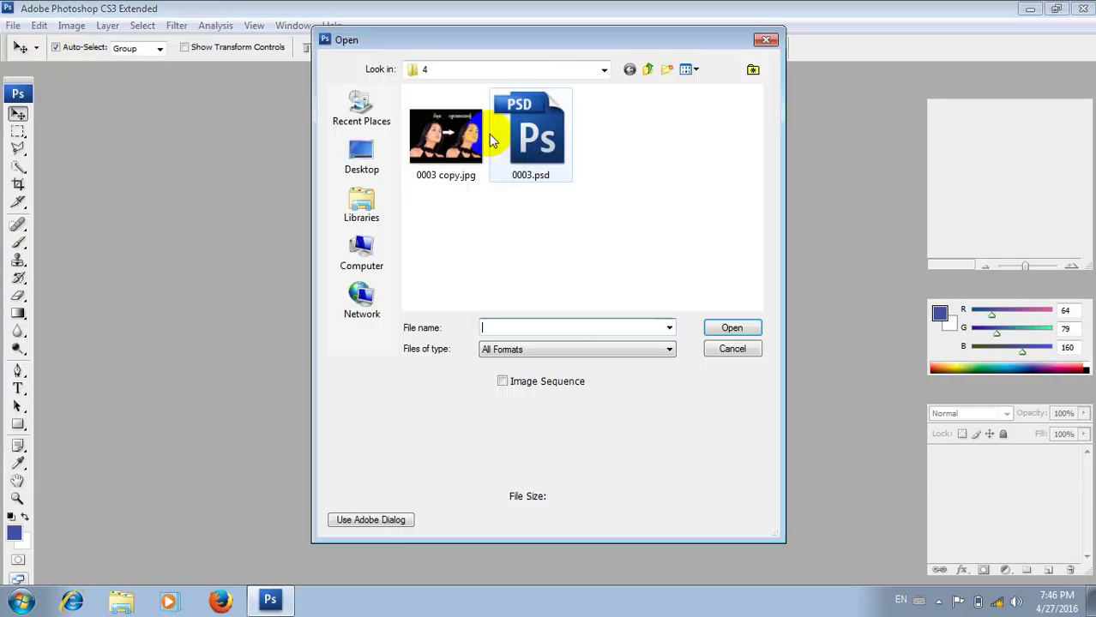
left_click(644, 69)
left_click(673, 150)
double_click(674, 150)
left_click(445, 142)
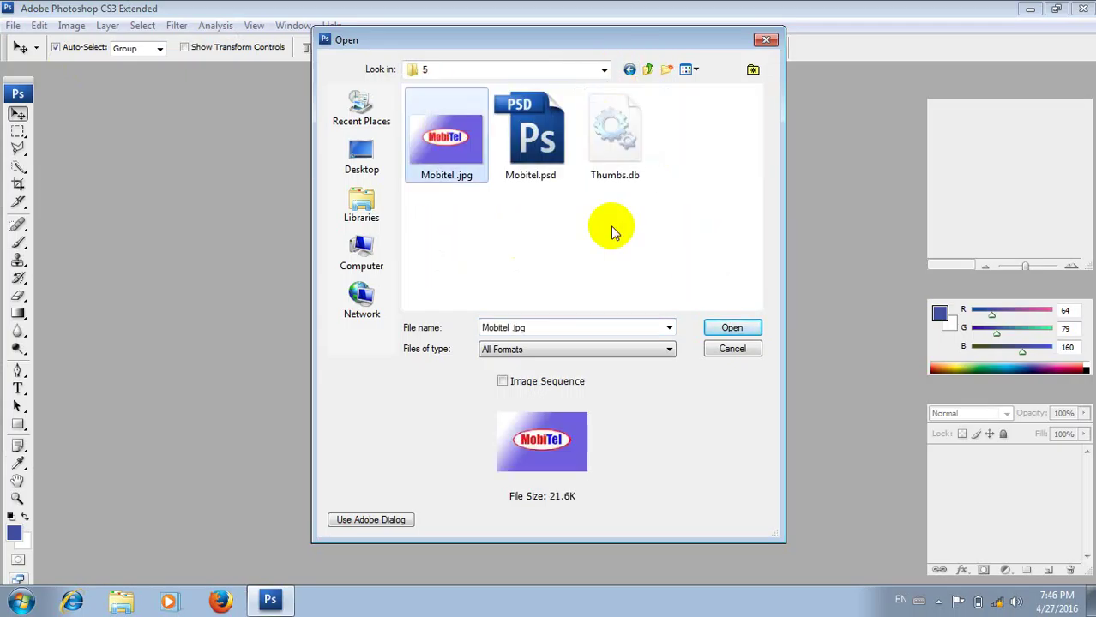
left_click(729, 328)
left_click(332, 79)
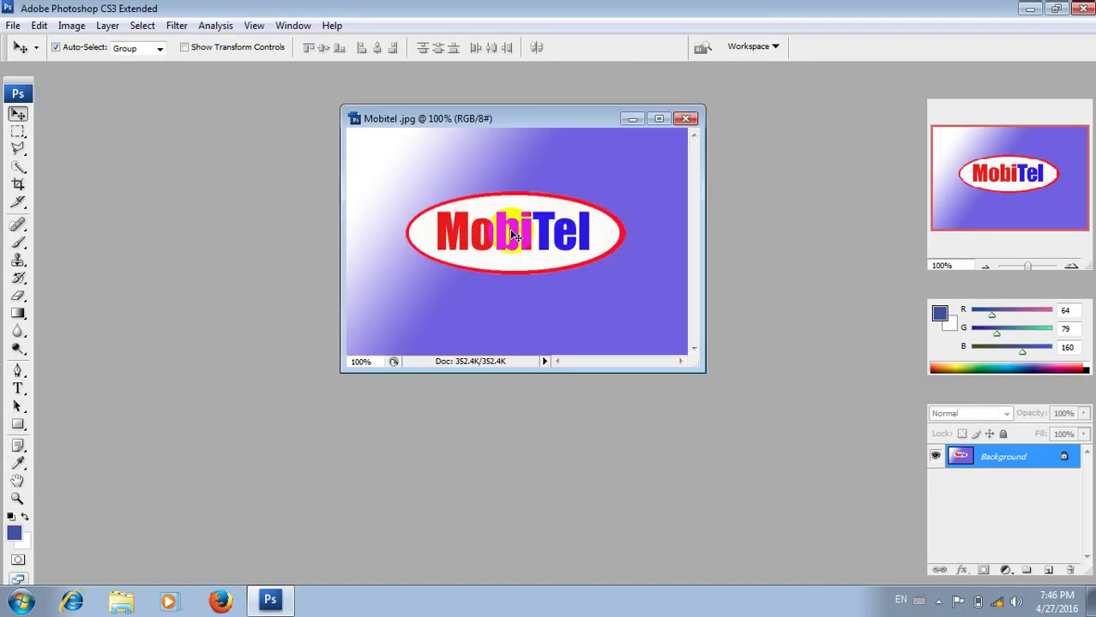
left_click(12, 24)
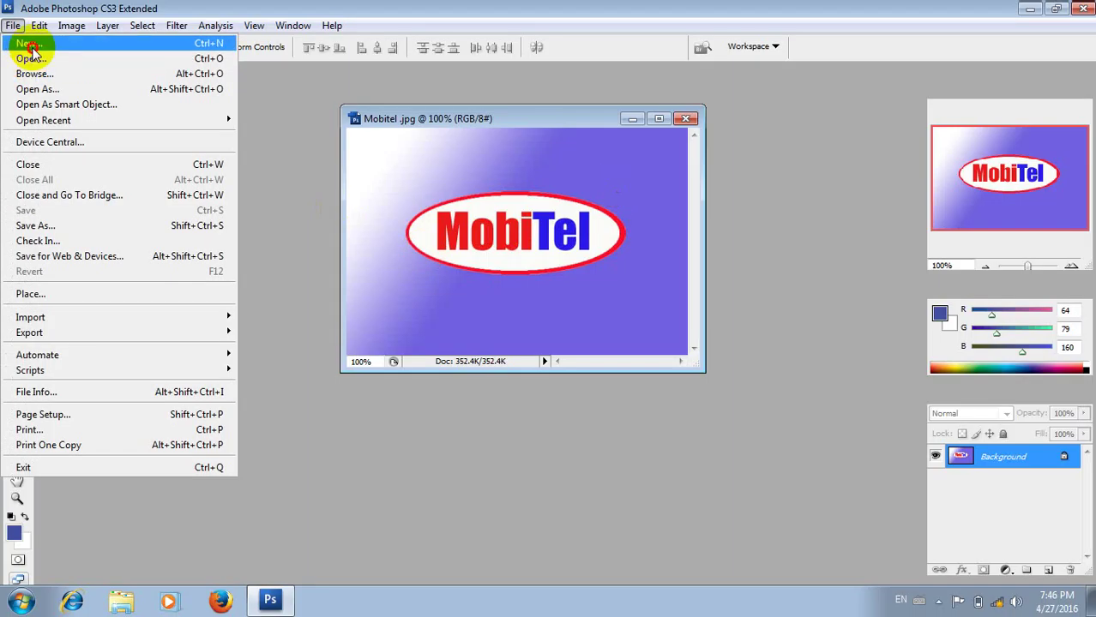
Create a blank Untitled-1 canvas at the Mobitel .jpg size and place it below the reference
left_click(26, 43)
left_click(489, 165)
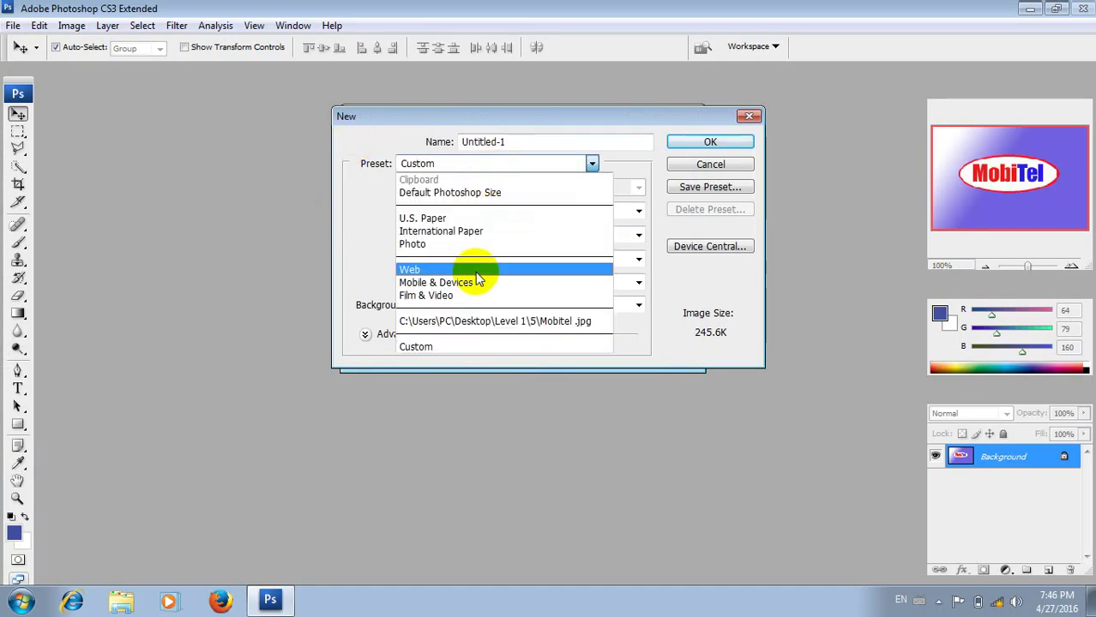
left_click(472, 320)
left_click(686, 142)
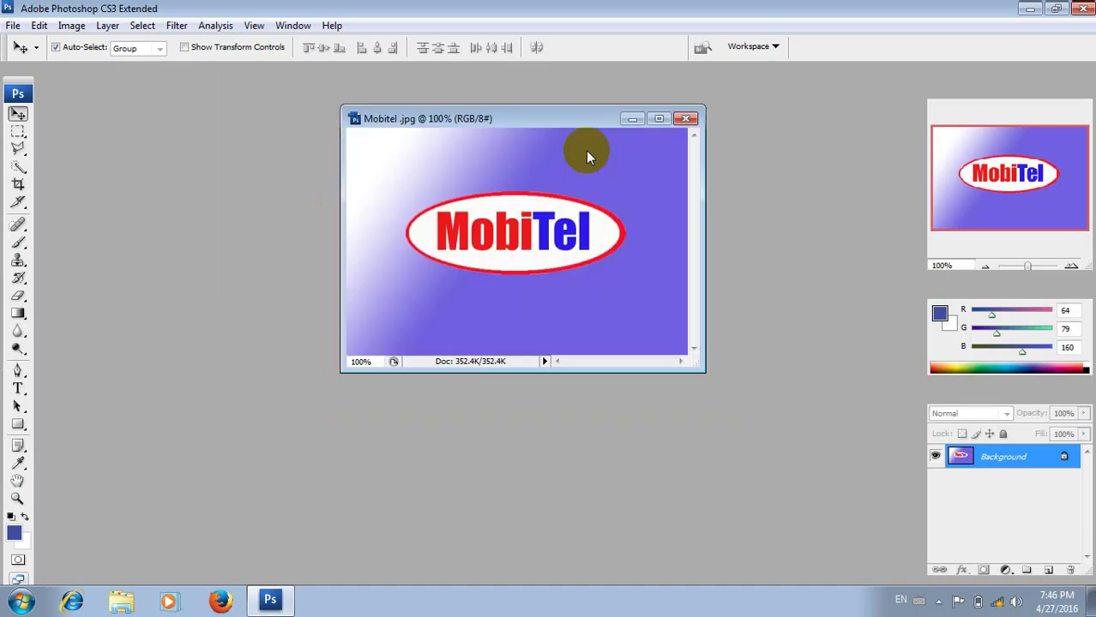
left_click_drag(220, 93, 514, 308)
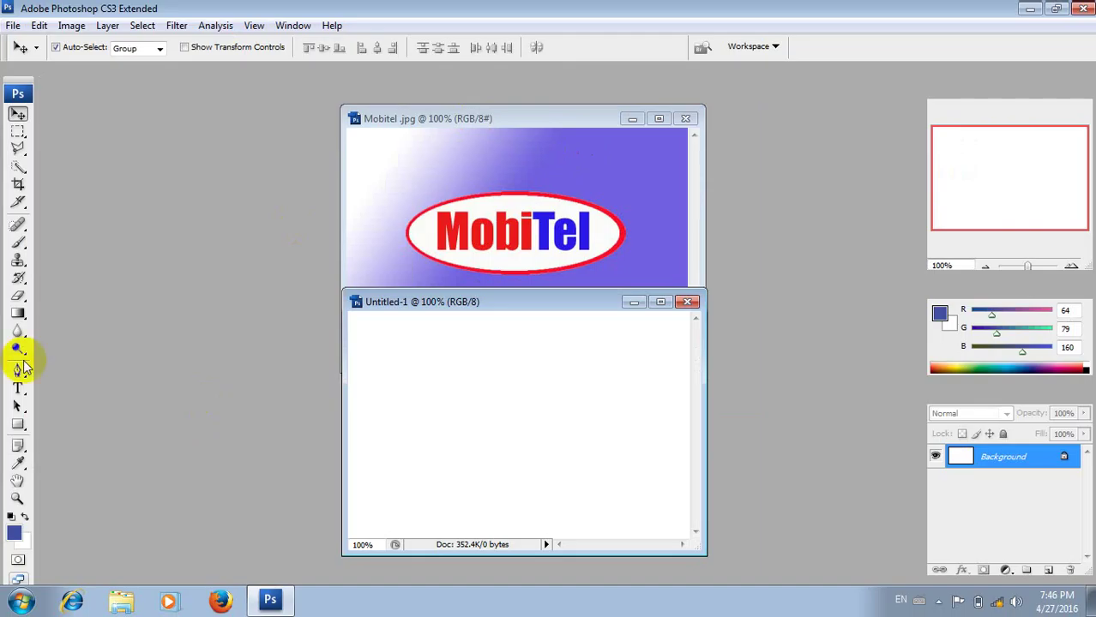
Set up a white-to-purple gradient, sampling the purple from the reference background
left_click(18, 312)
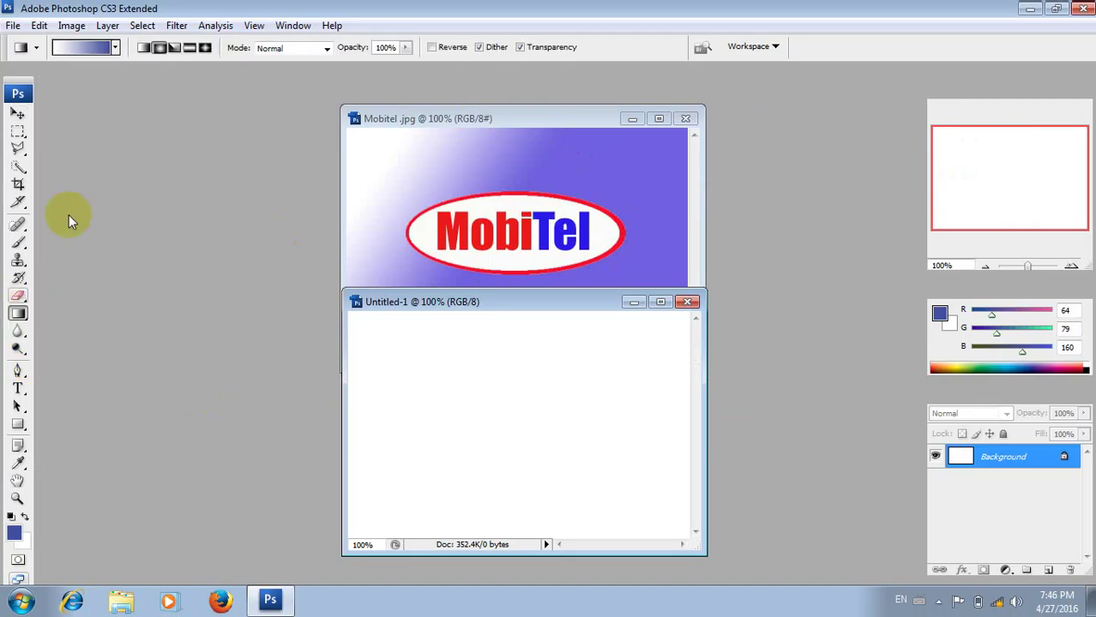
left_click(86, 49)
mouse_move(576, 57)
left_mouse_down()
mouse_move(411, 103)
mouse_move(372, 96)
left_mouse_up()
left_click(490, 381)
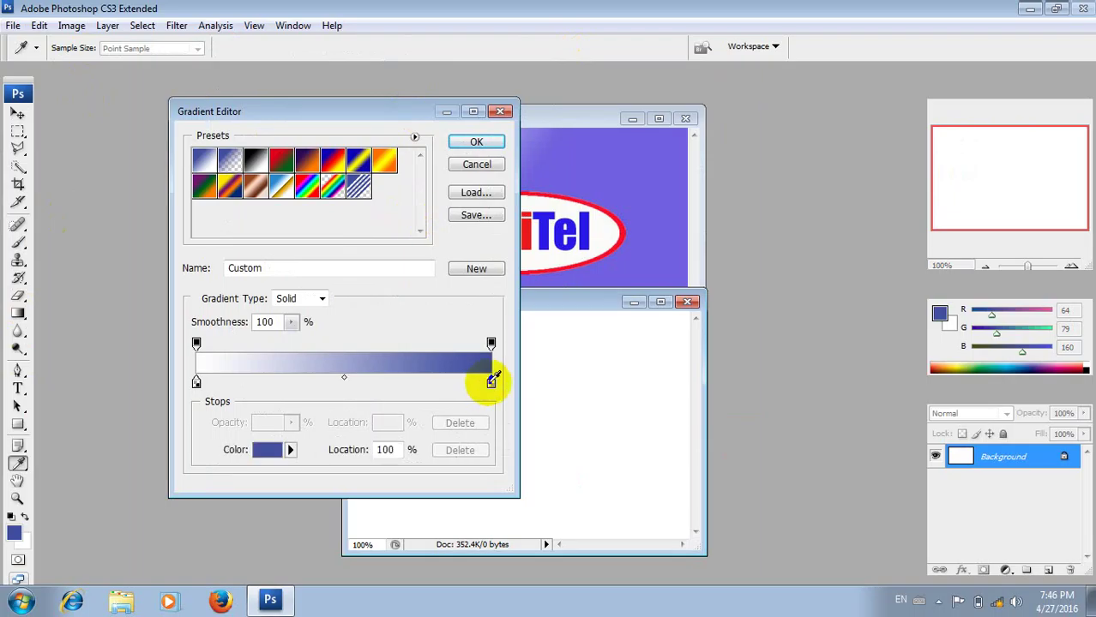
left_click(587, 184)
left_click(479, 142)
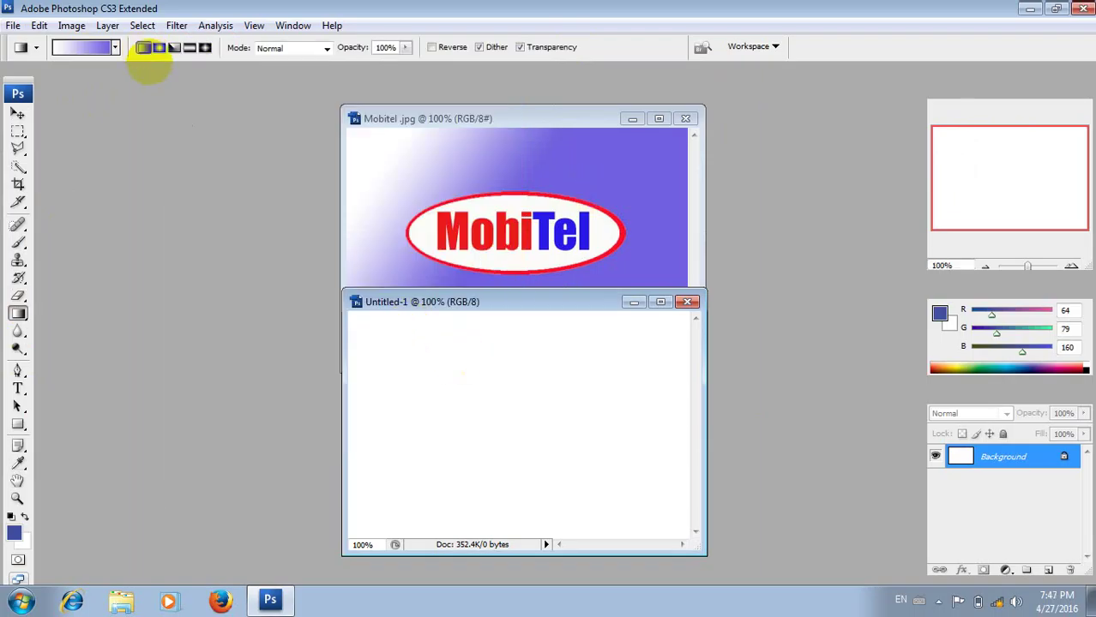
Drag a diagonal linear gradient across the canvas, redoing it until it matches the reference
left_click_drag(362, 314, 520, 474)
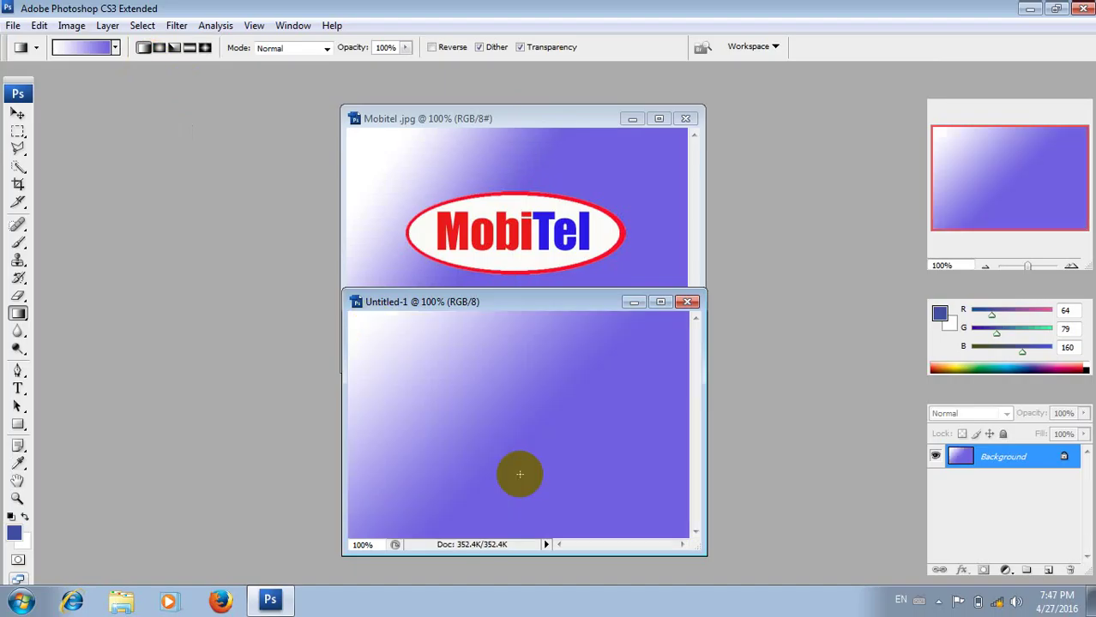
left_click_drag(373, 343, 516, 460)
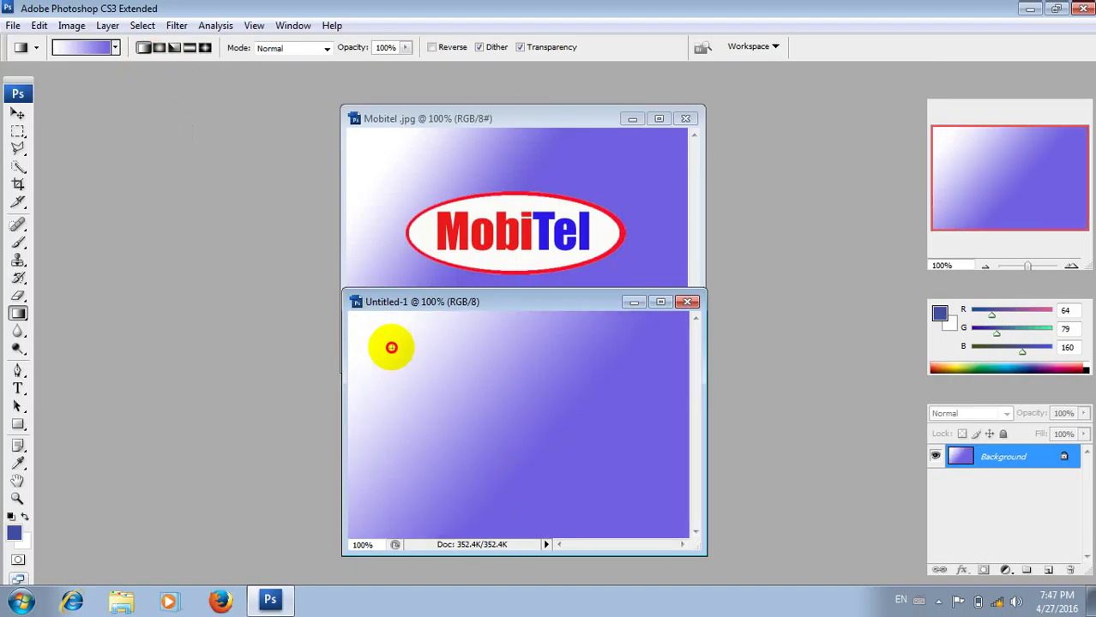
left_click_drag(391, 347, 519, 433)
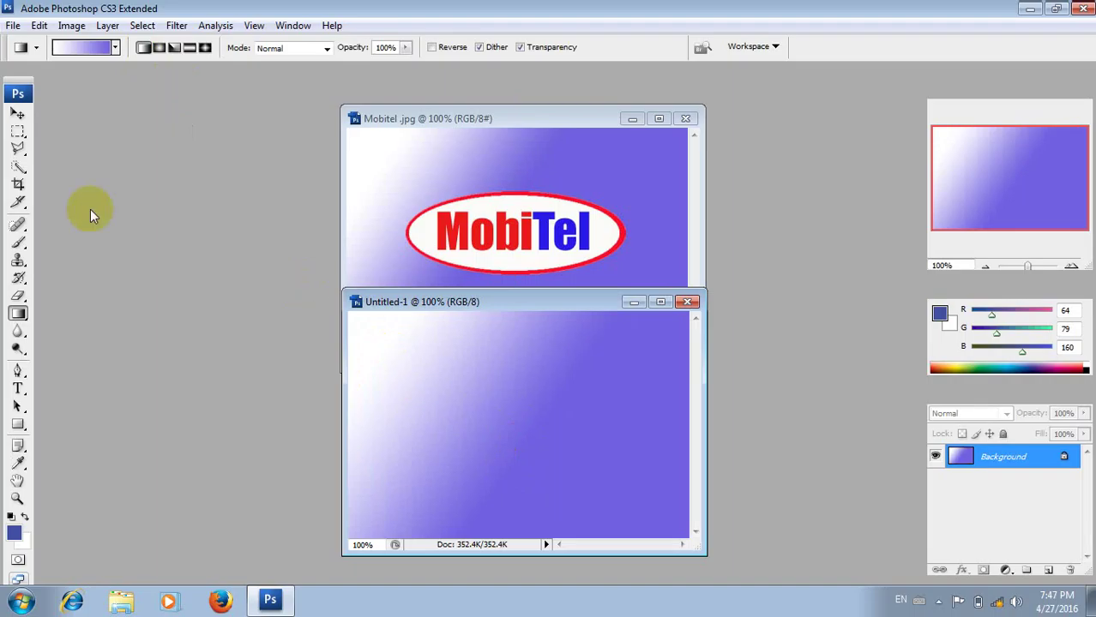
left_click_drag(17, 131, 60, 143)
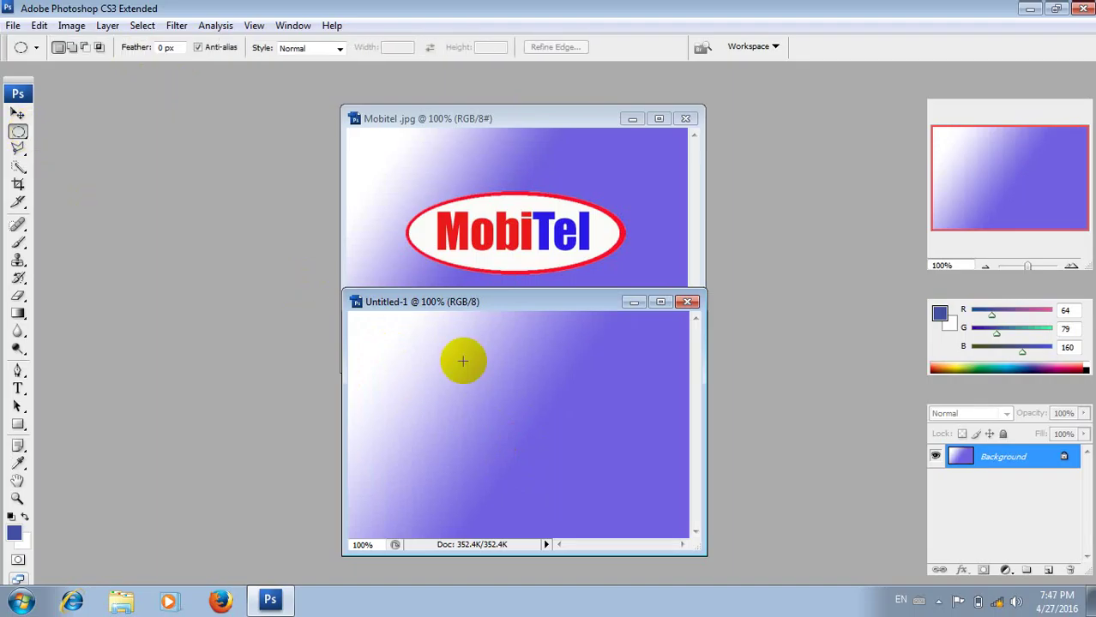
Draw an ellipse across the canvas centre and fill it white on a new Layer 1
left_click_drag(403, 361, 668, 459)
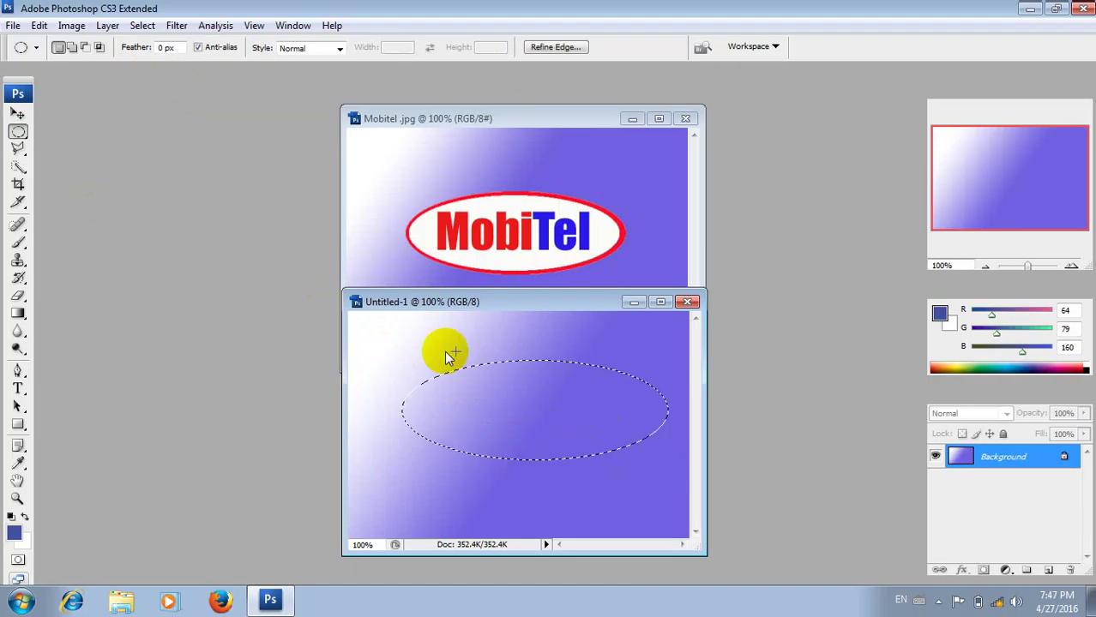
left_click(1047, 569)
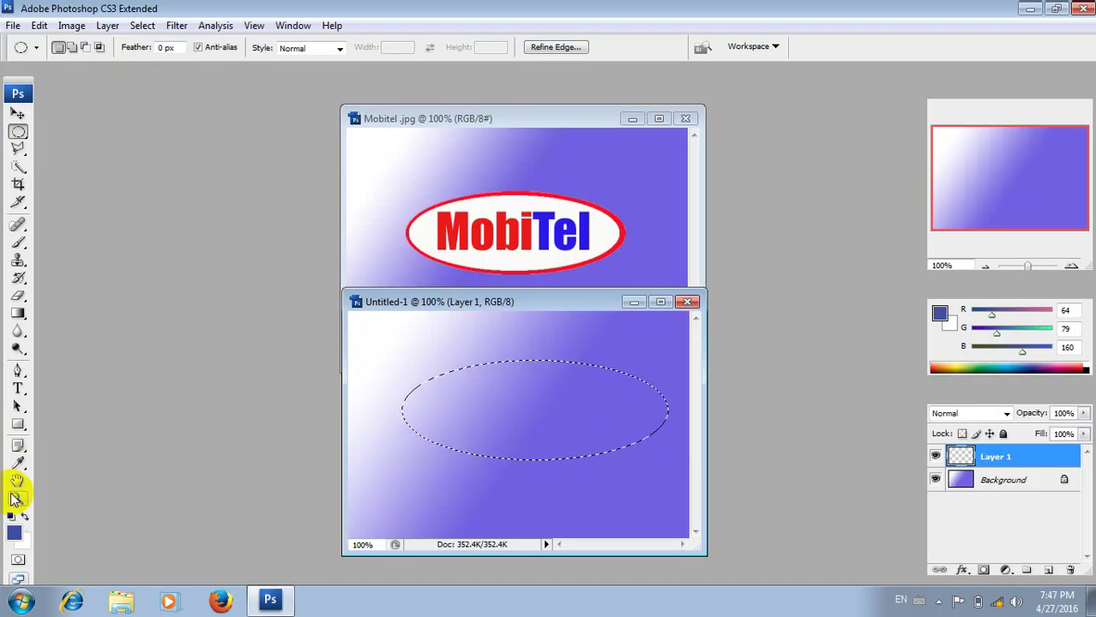
key("ctrl+BackSpace")
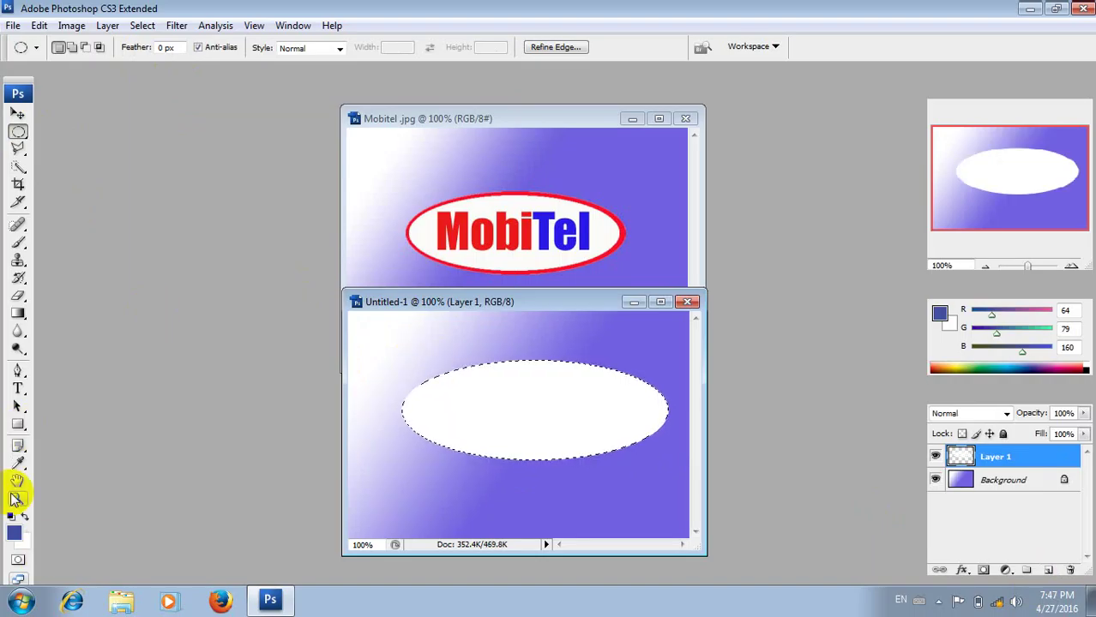
key("ctrl+d")
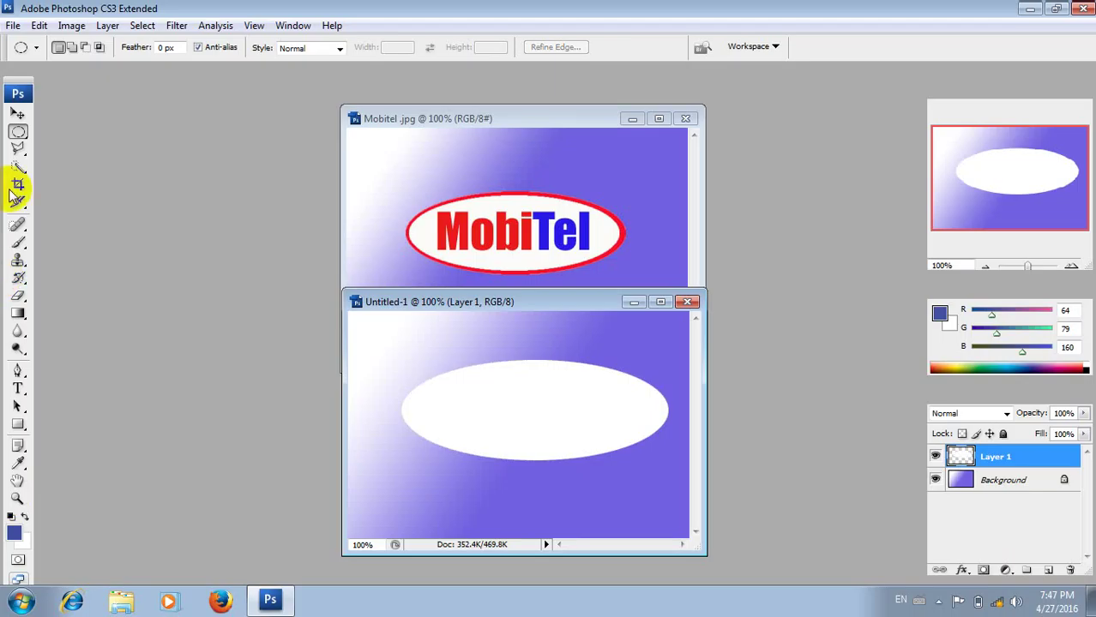
left_click(16, 115)
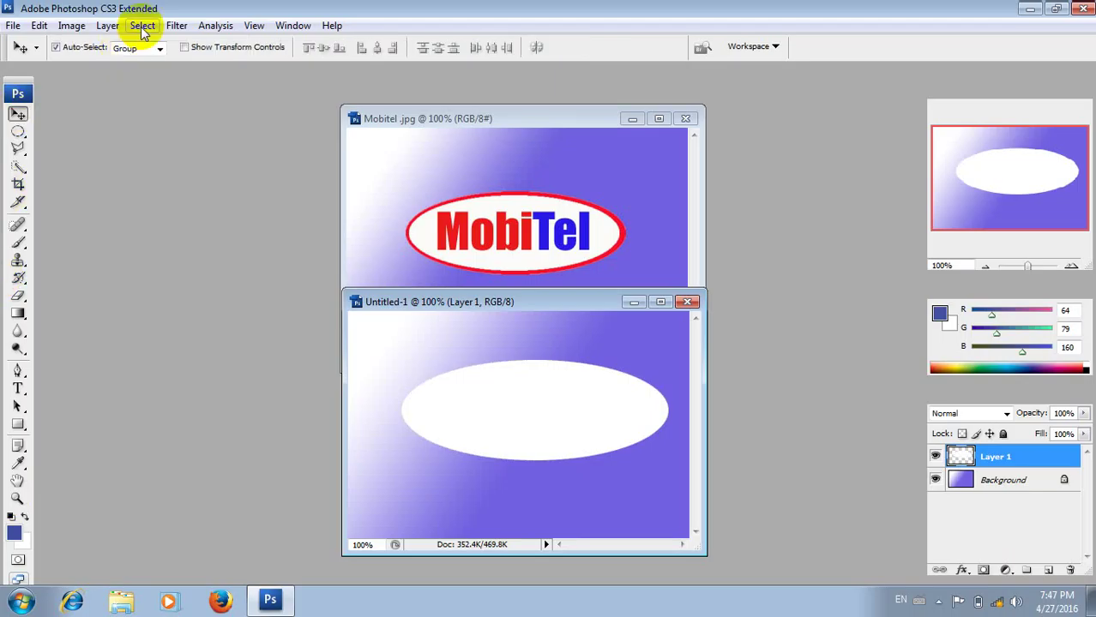
Give the ellipse layer a 6 px outside stroke in pure red ff0000
left_click(108, 27)
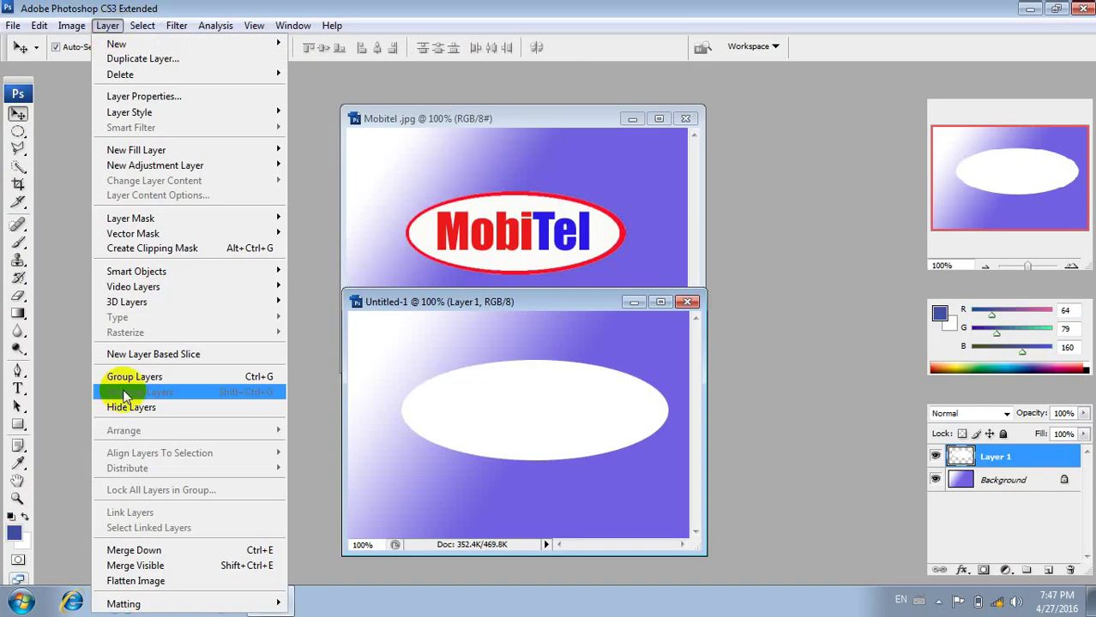
mouse_move(129, 112)
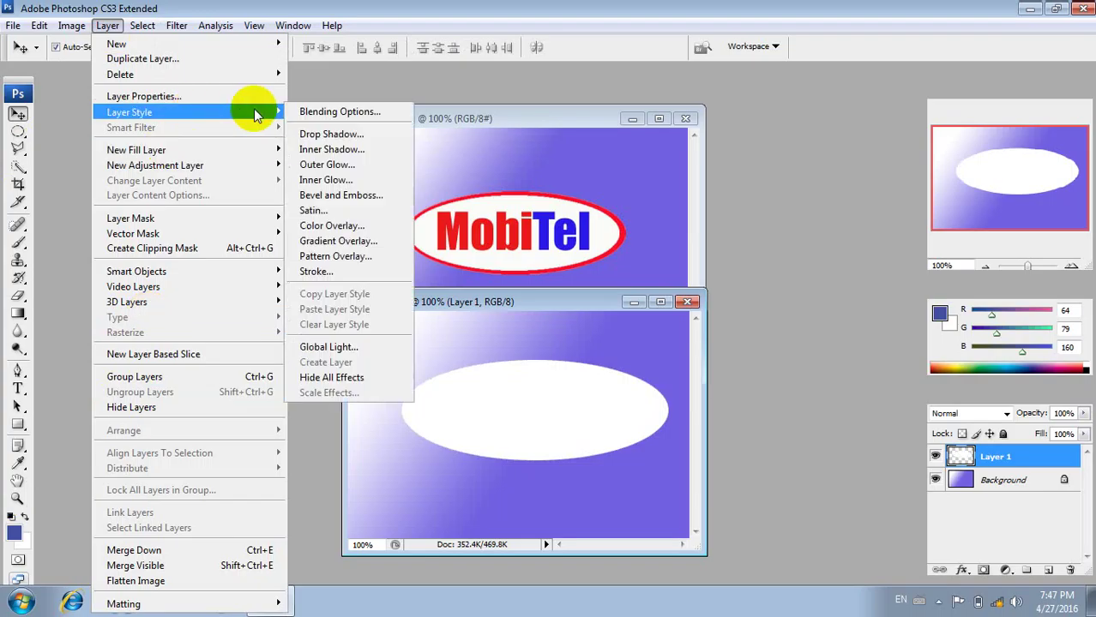
left_click(357, 270)
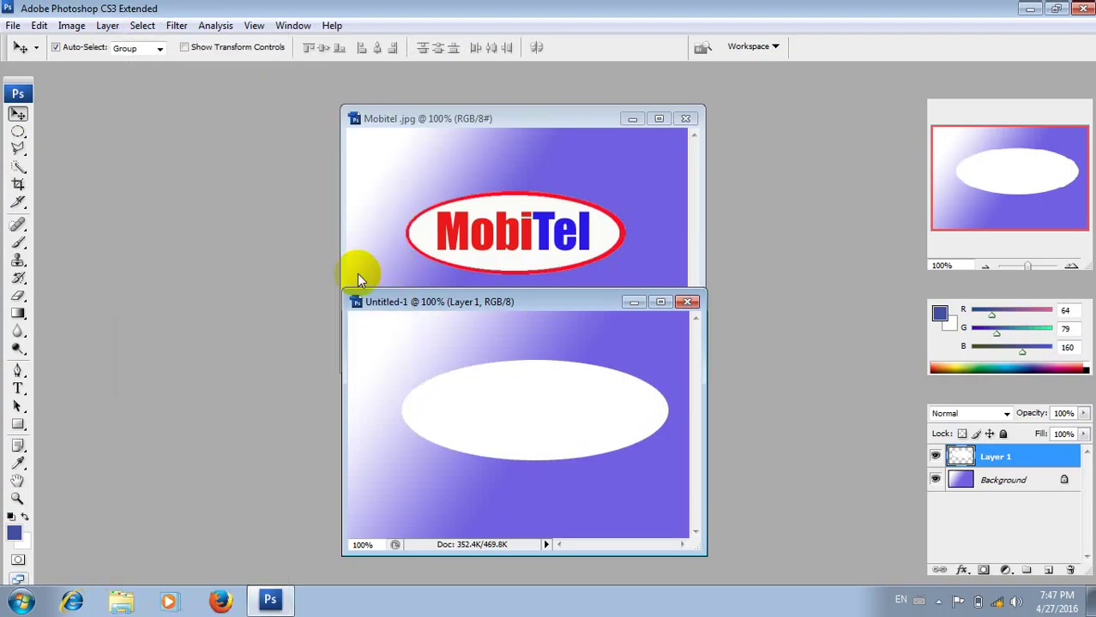
left_click_drag(592, 134, 789, 131)
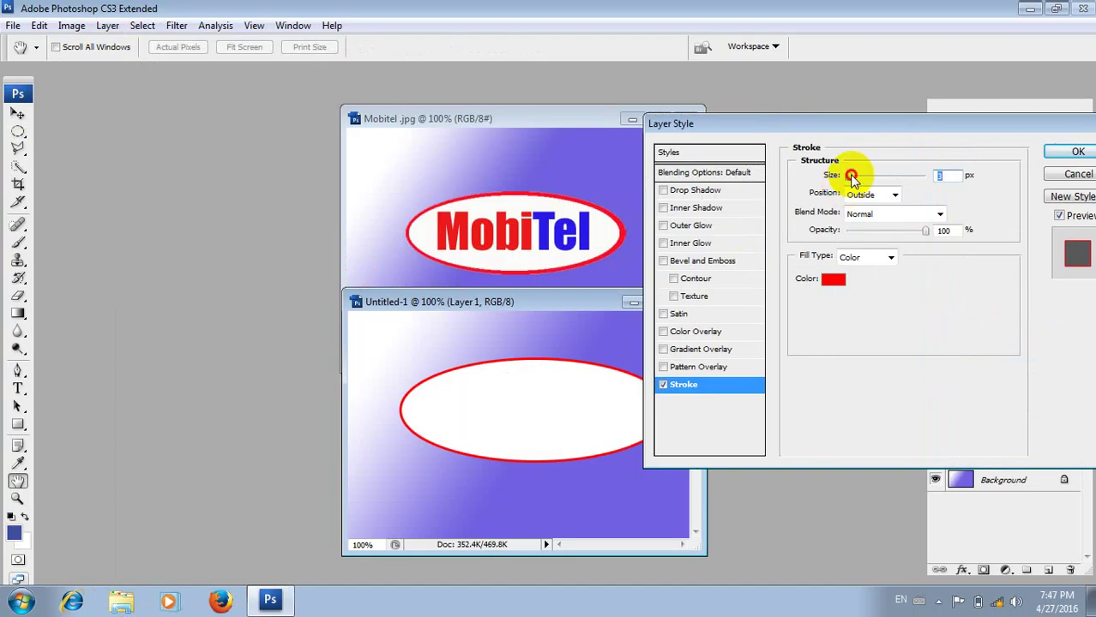
left_click_drag(850, 175, 853, 175)
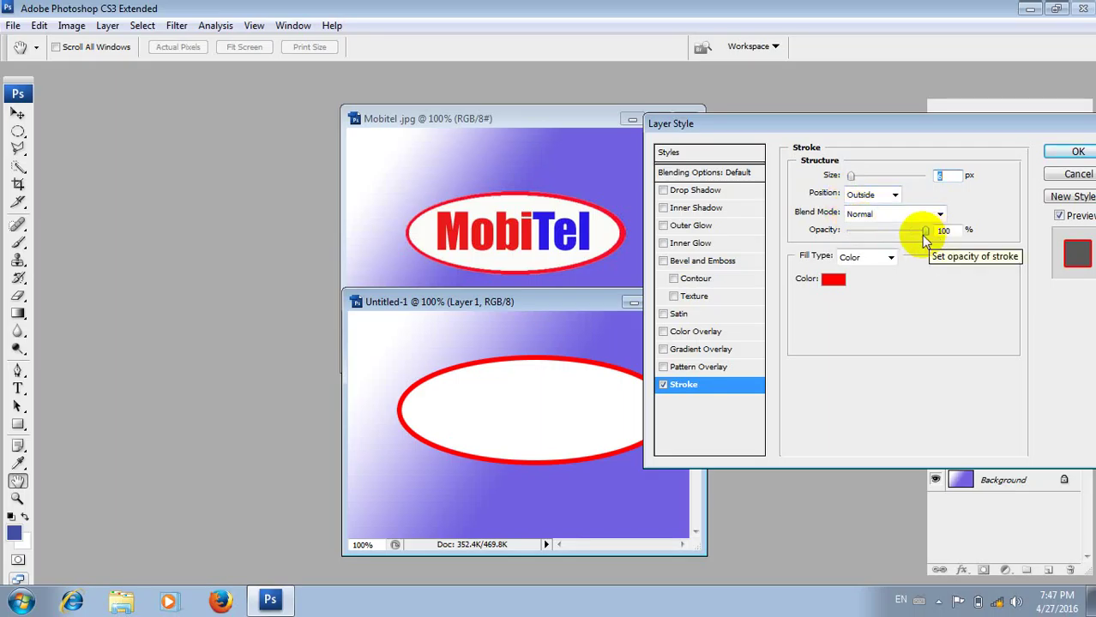
left_click(836, 285)
left_click_drag(582, 111, 778, 128)
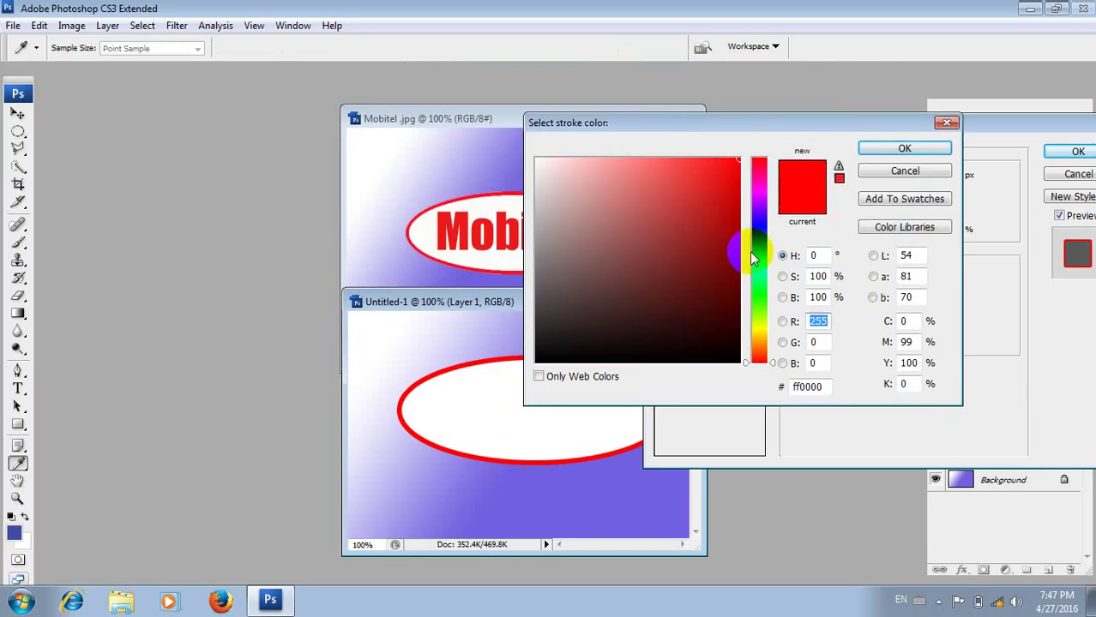
left_click(911, 154)
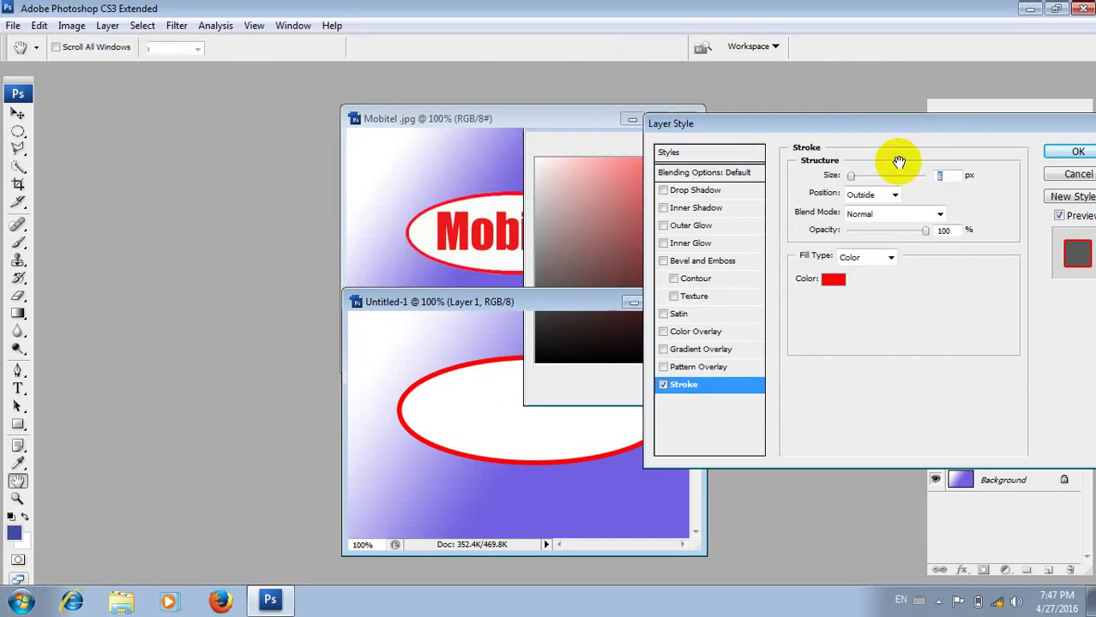
left_click(1064, 158)
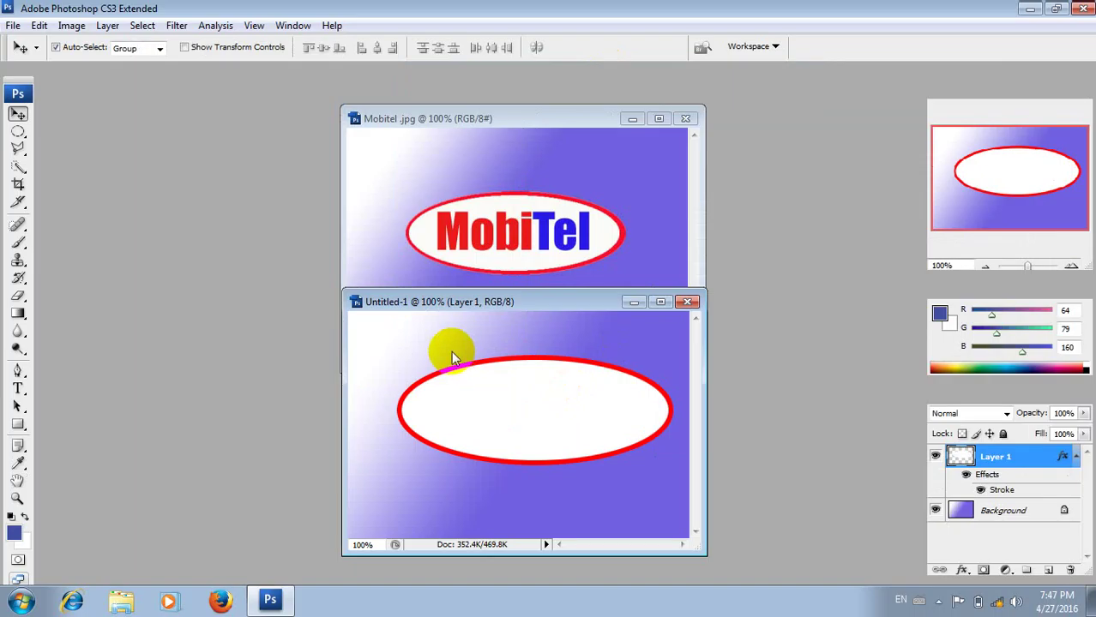
left_click(18, 388)
Type 'MobiTel' inside the ellipse in blue Arial 26.97 pt
left_click(455, 412)
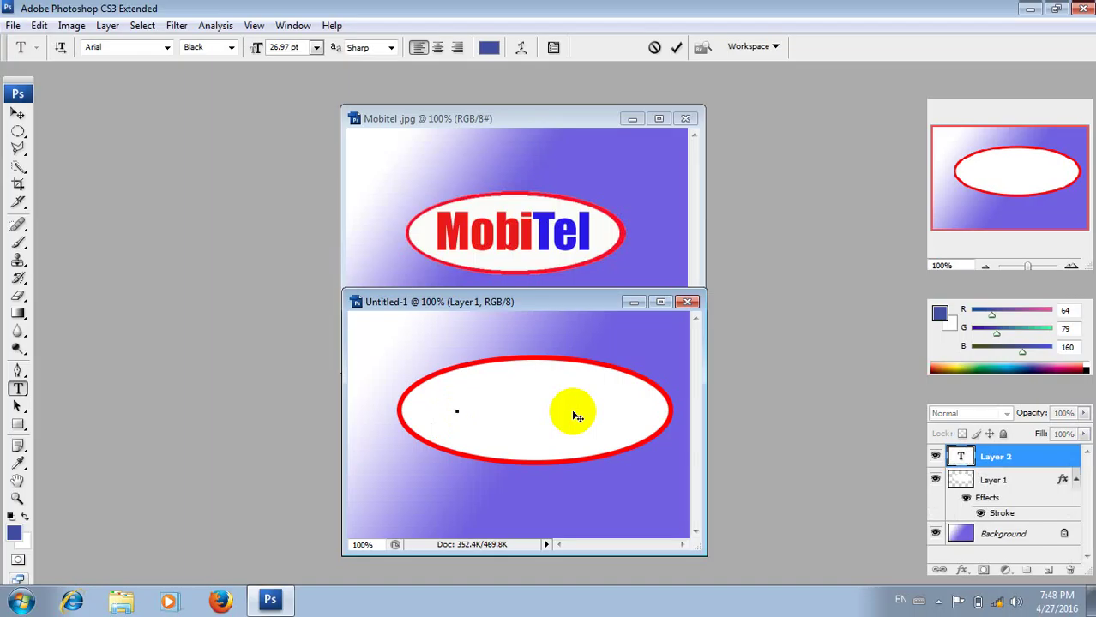
type("M")
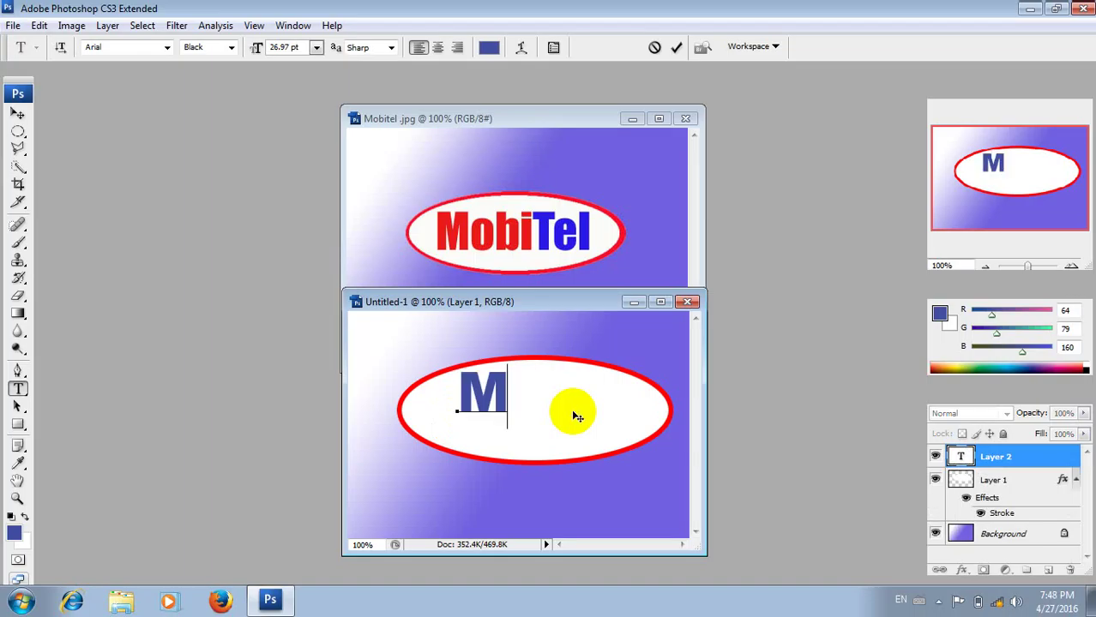
type("o")
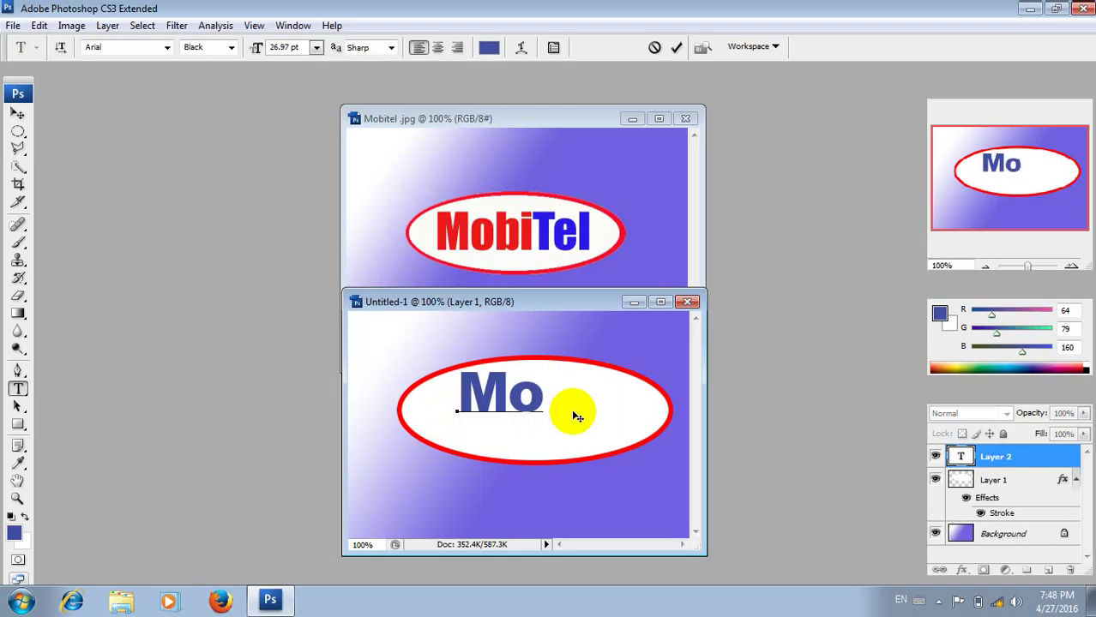
type("b")
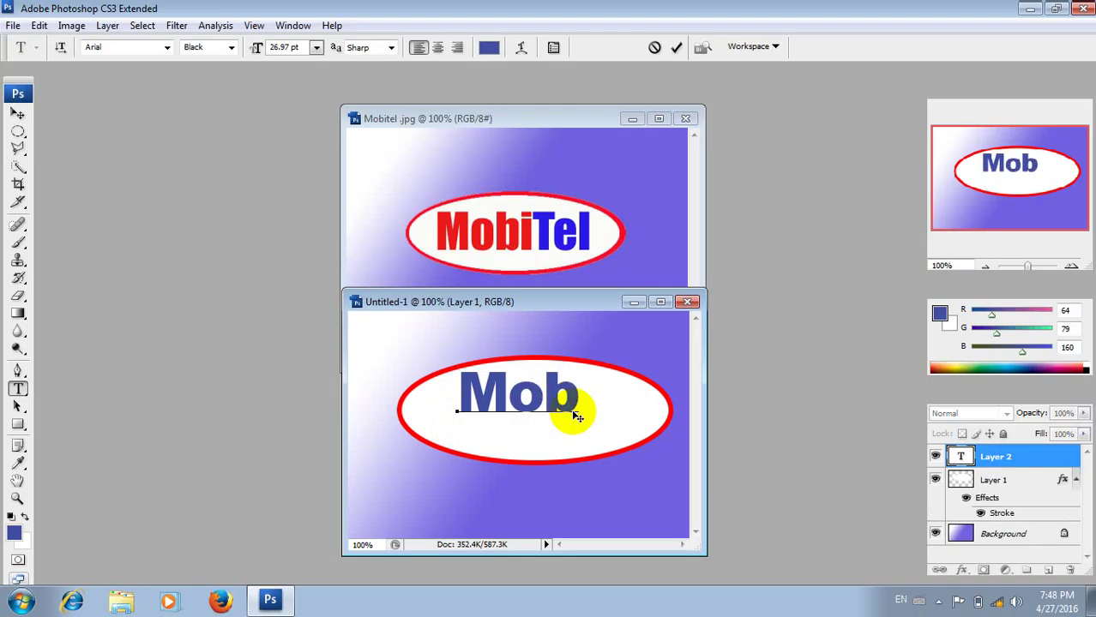
type("i")
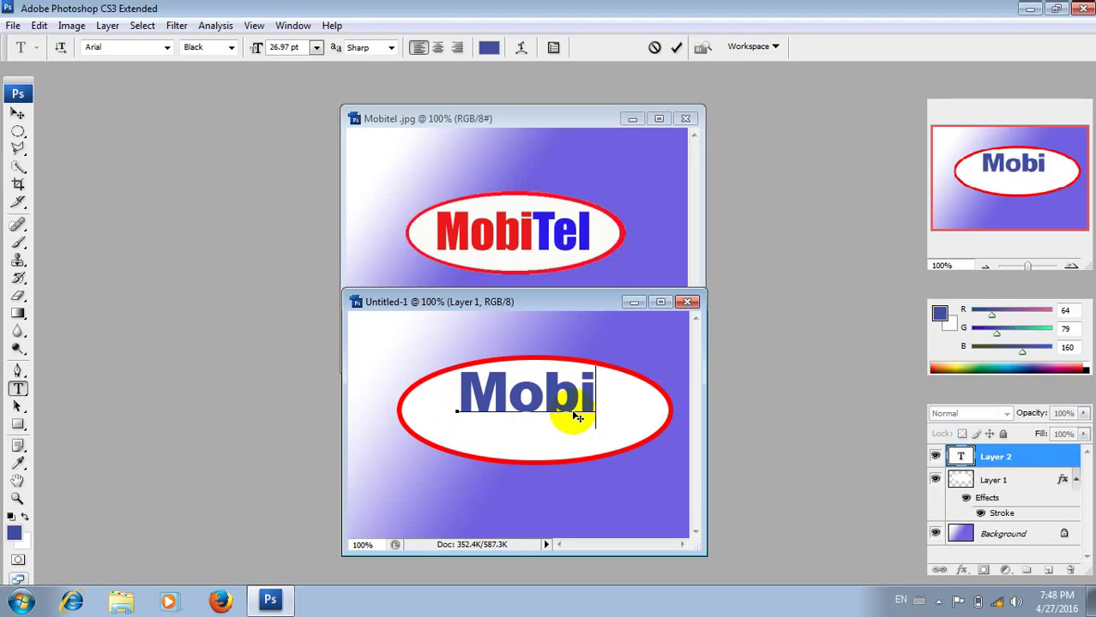
type("Te")
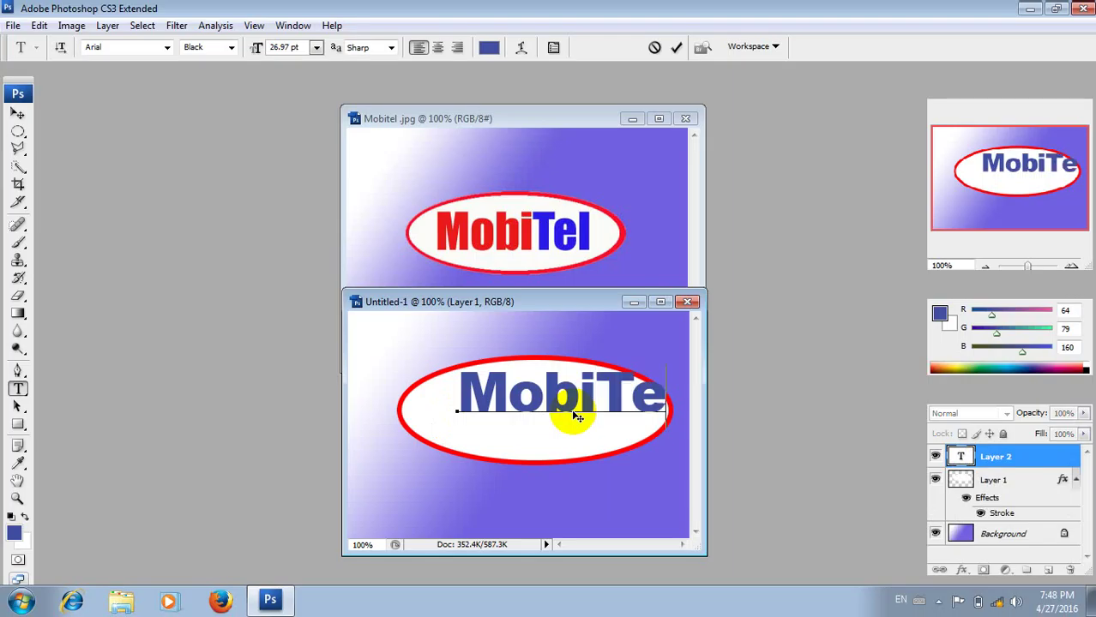
type("l")
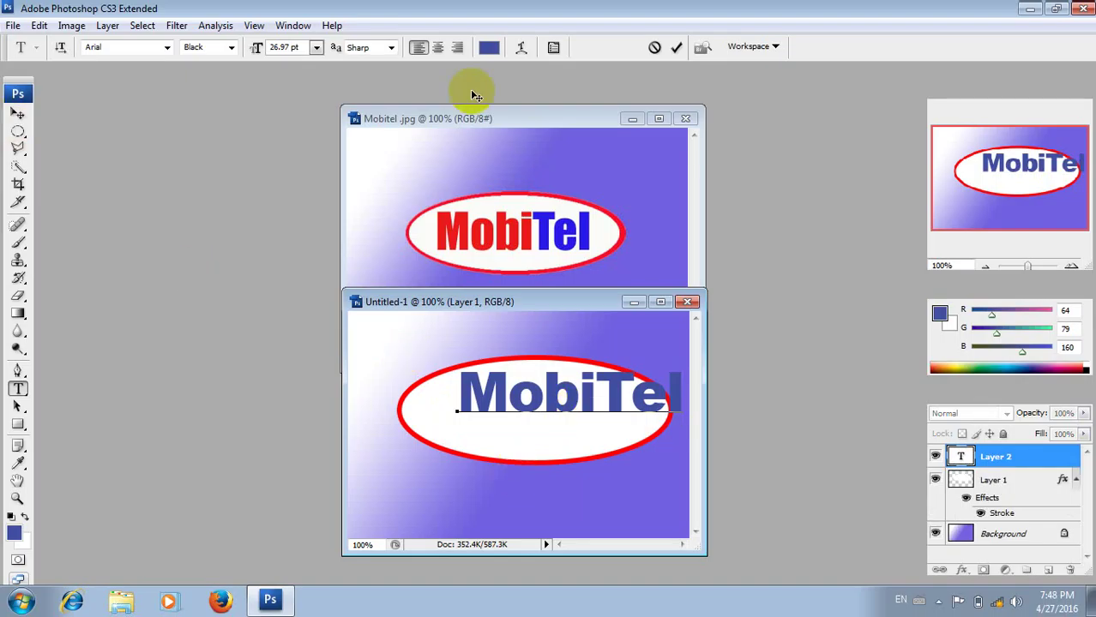
left_click_drag(686, 390, 457, 394)
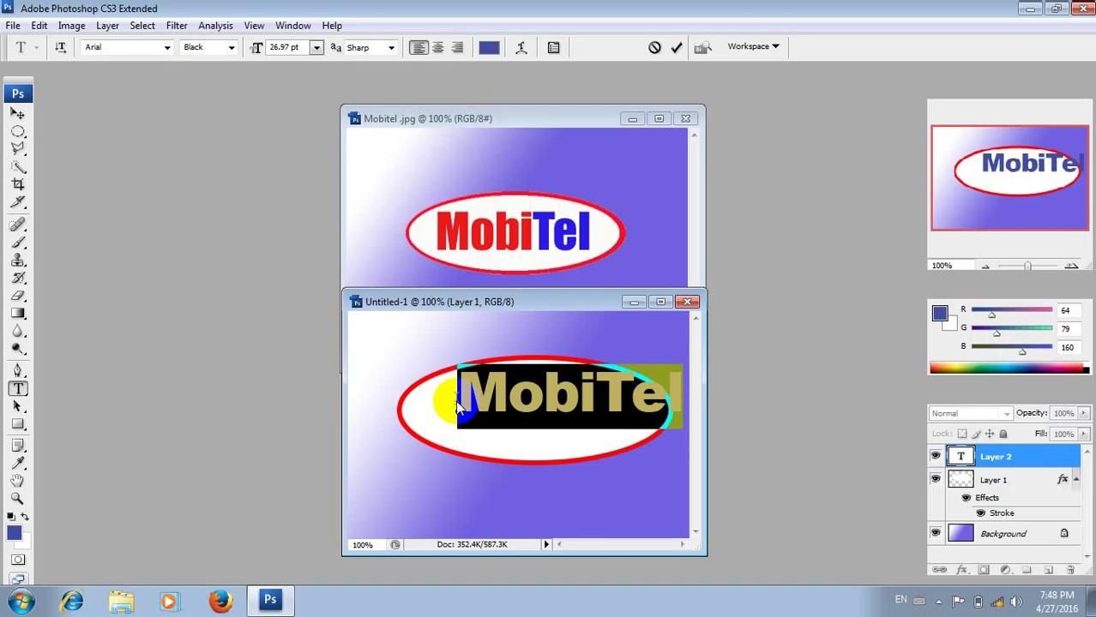
Set the MobiTel tracking to -75 and move the text to the centre of the ellipse
left_click(553, 48)
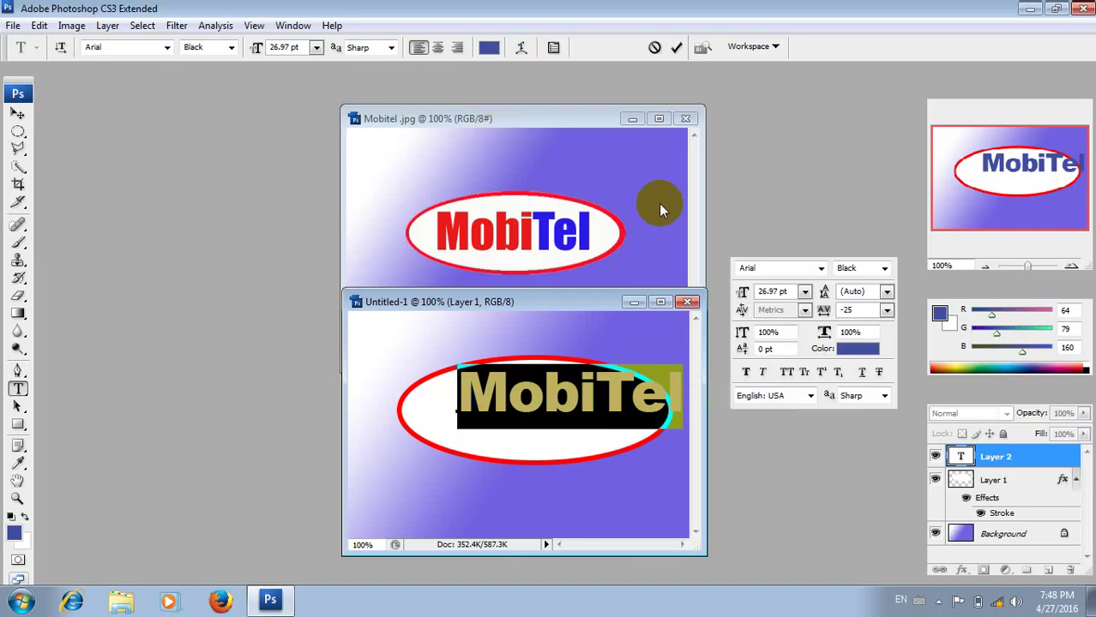
left_click(886, 309)
left_click(881, 351)
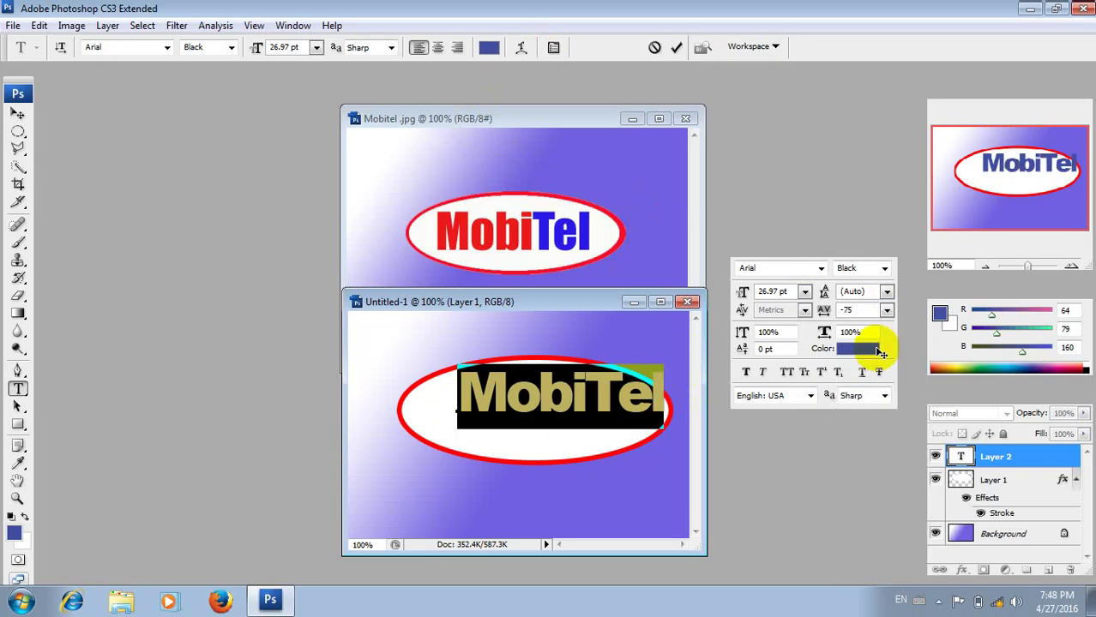
left_click(18, 114)
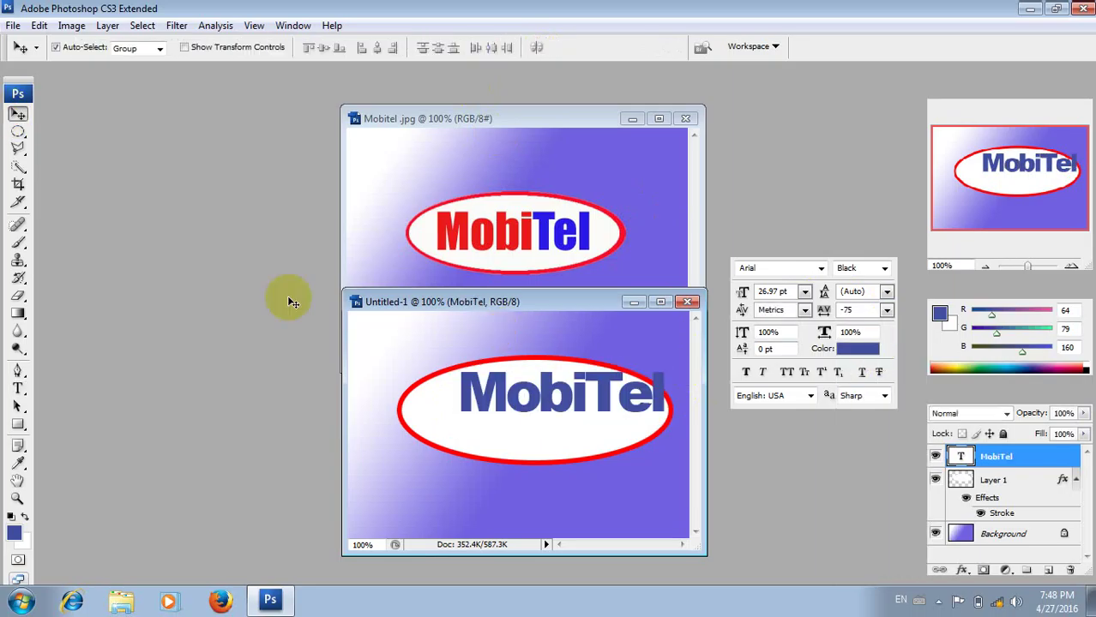
left_click_drag(606, 399, 578, 418)
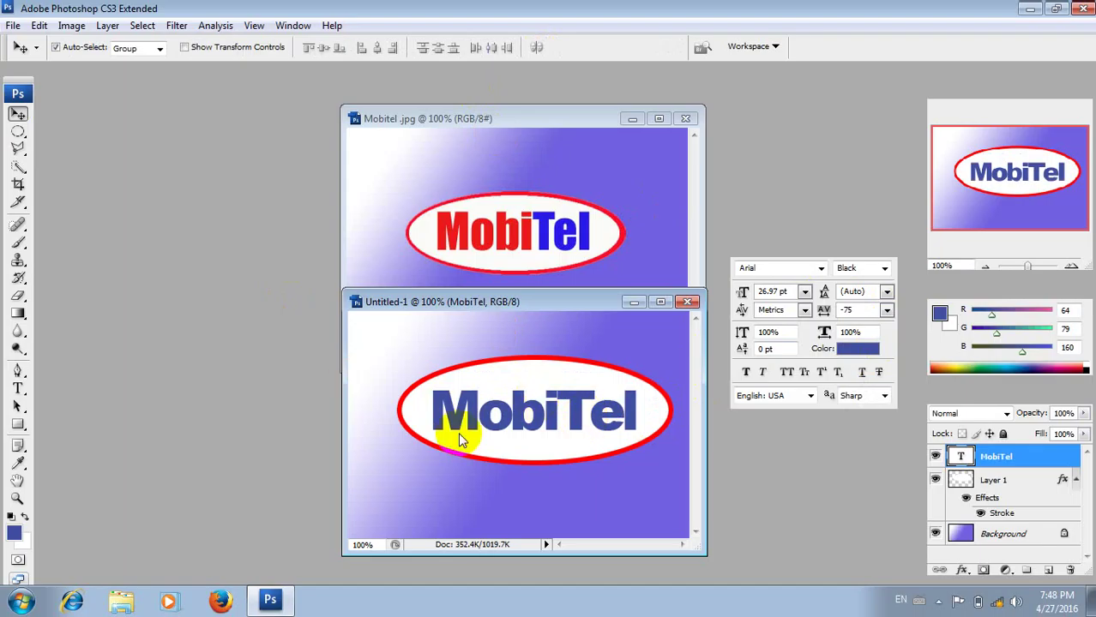
left_click(18, 389)
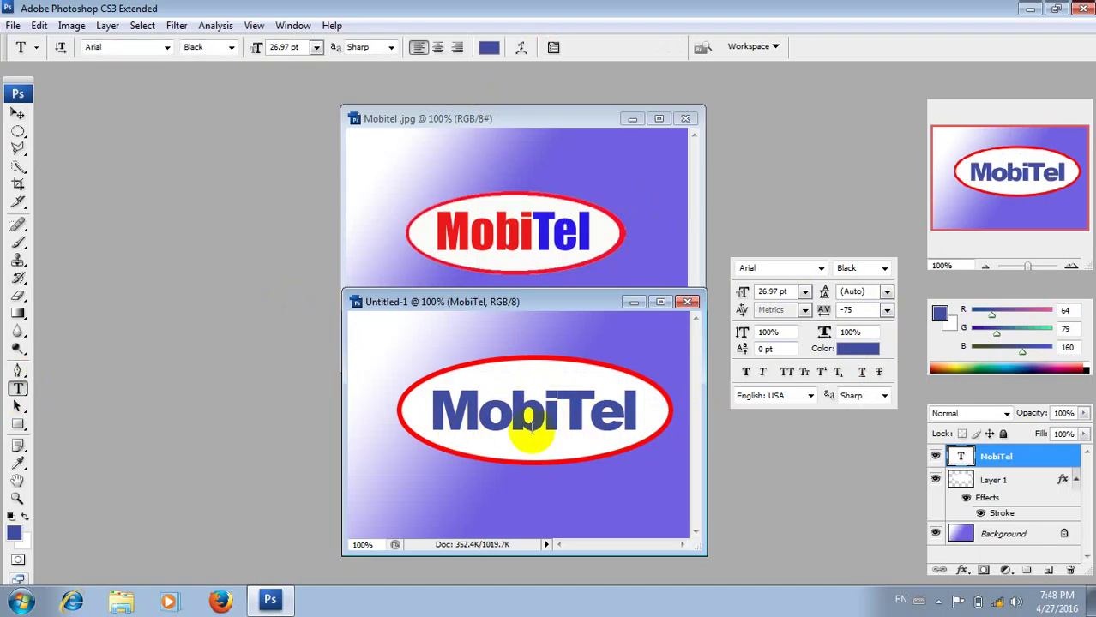
Colour the letters 'Mobi' red, sampled from the reference logo
left_click(556, 425)
left_click_drag(556, 424, 440, 425)
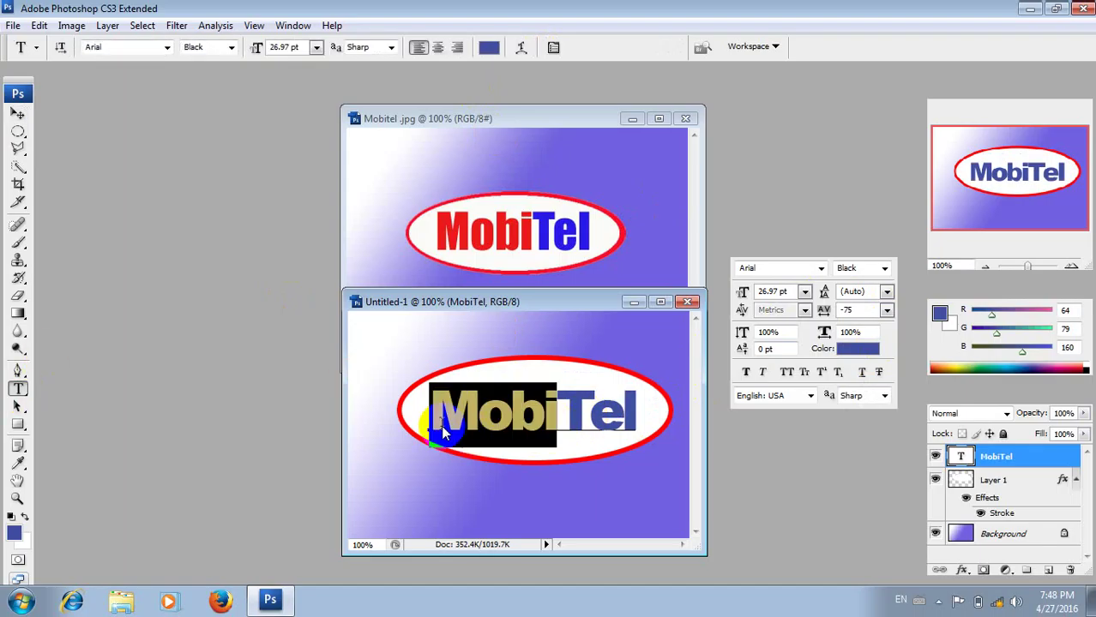
left_click(488, 47)
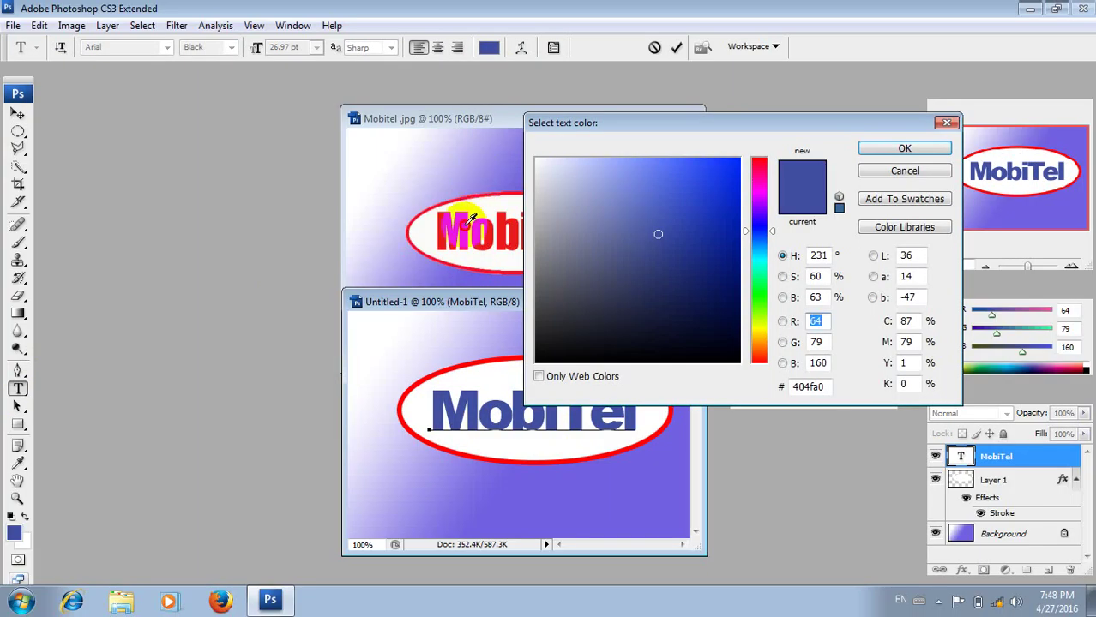
left_click(467, 222)
left_click(903, 149)
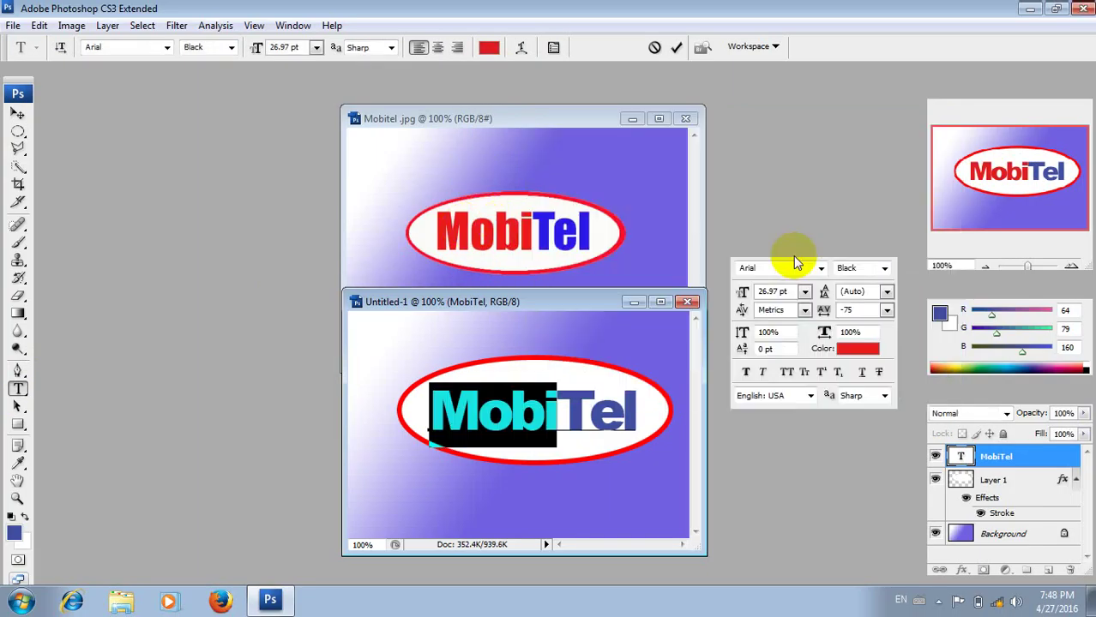
Colour the letters 'Tel' blue #2b18ee, sampled from the reference, and commit the text
left_click_drag(557, 415, 660, 424)
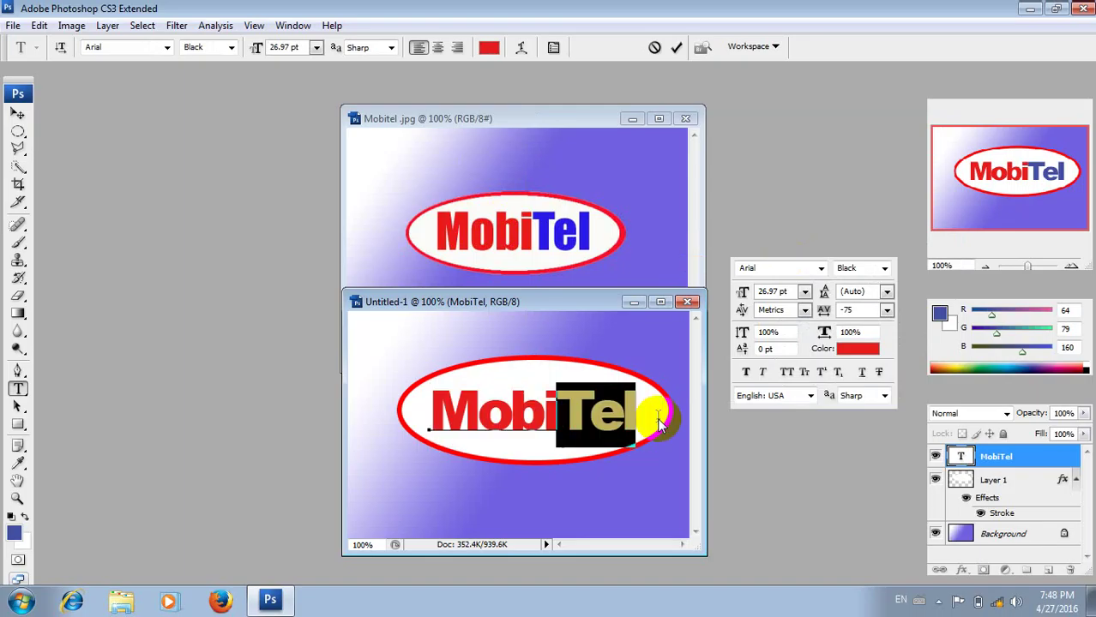
left_click(488, 47)
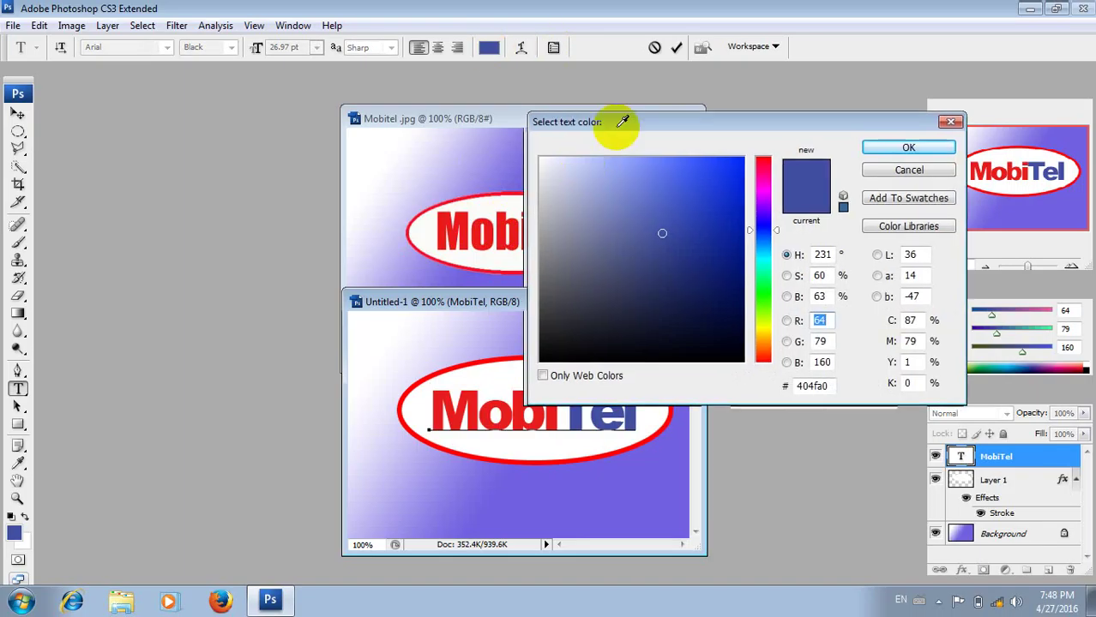
left_click_drag(622, 121, 755, 139)
left_click(587, 224)
left_click(1055, 168)
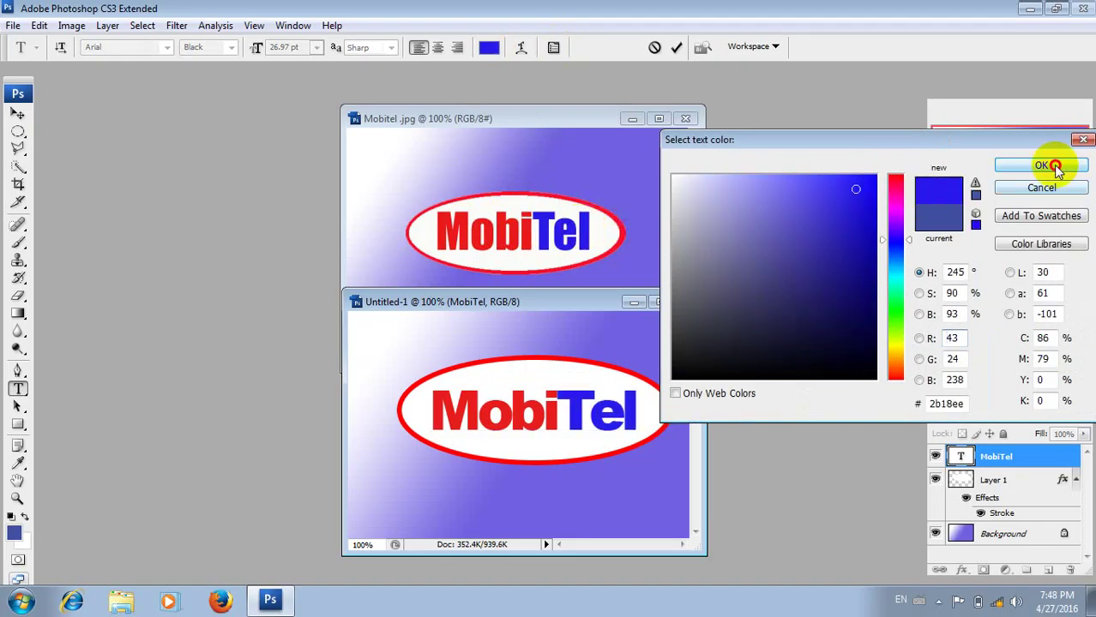
left_click(18, 112)
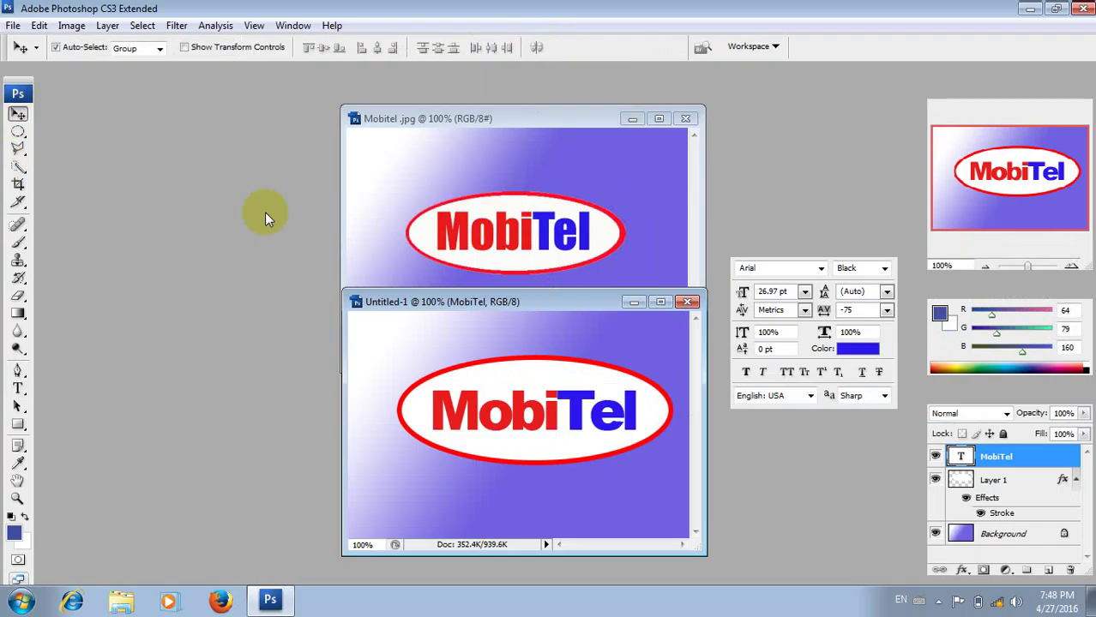
key("ctrl+t")
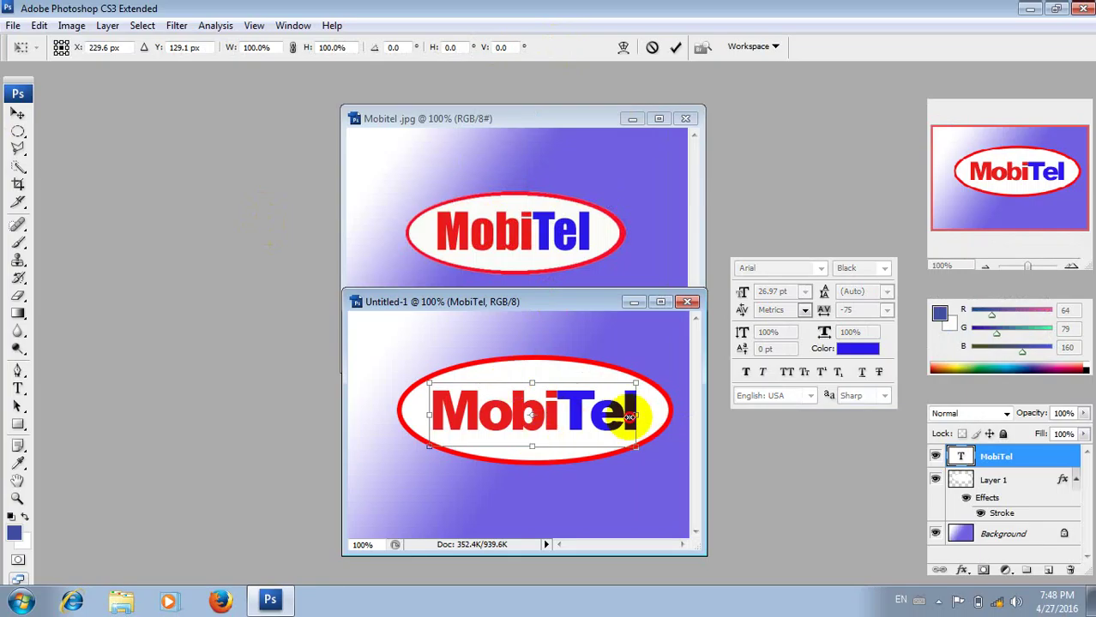
Scale MobiTel narrower and about 118% taller, then nudge it slightly right
mouse_move(637, 415)
left_mouse_down()
mouse_move(557, 418)
mouse_move(609, 412)
left_mouse_up()
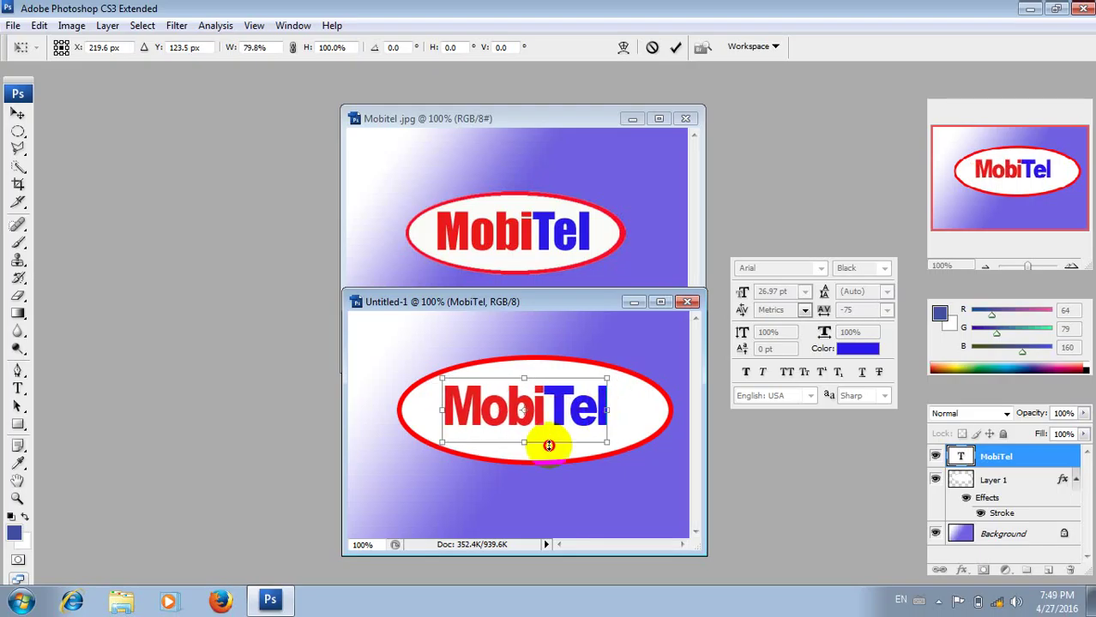
left_click_drag(530, 446, 525, 460)
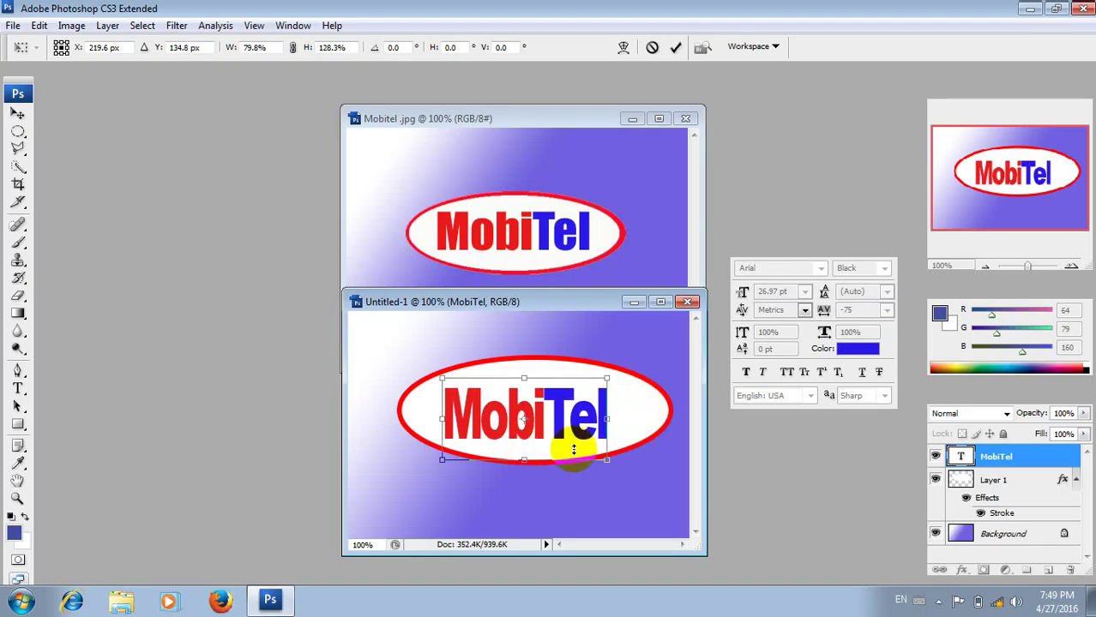
left_click_drag(528, 464, 531, 448)
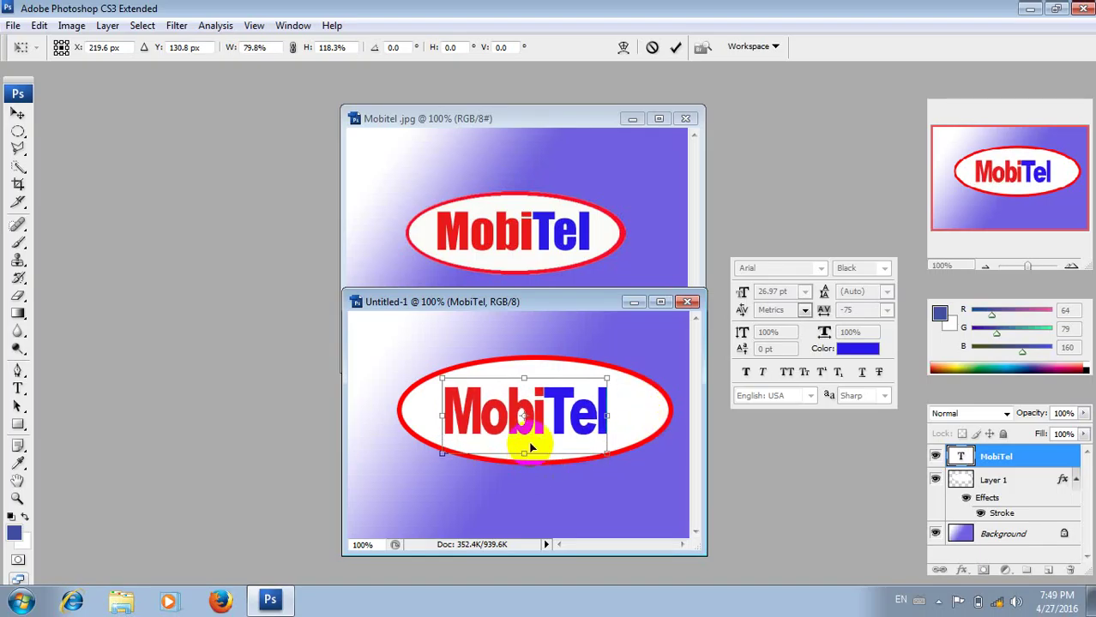
key("Return")
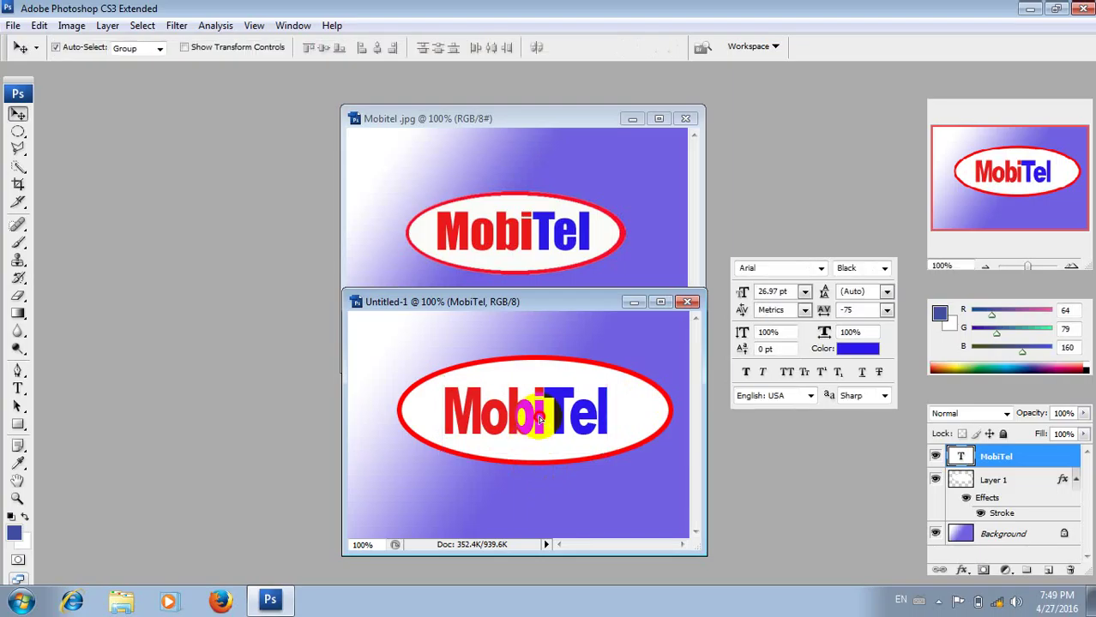
key("Right")
key("Right")
key("Right")
key("Right")
key("Right")
key("Right")
key("Right")
key("Right")
key("Right")
key("Right")
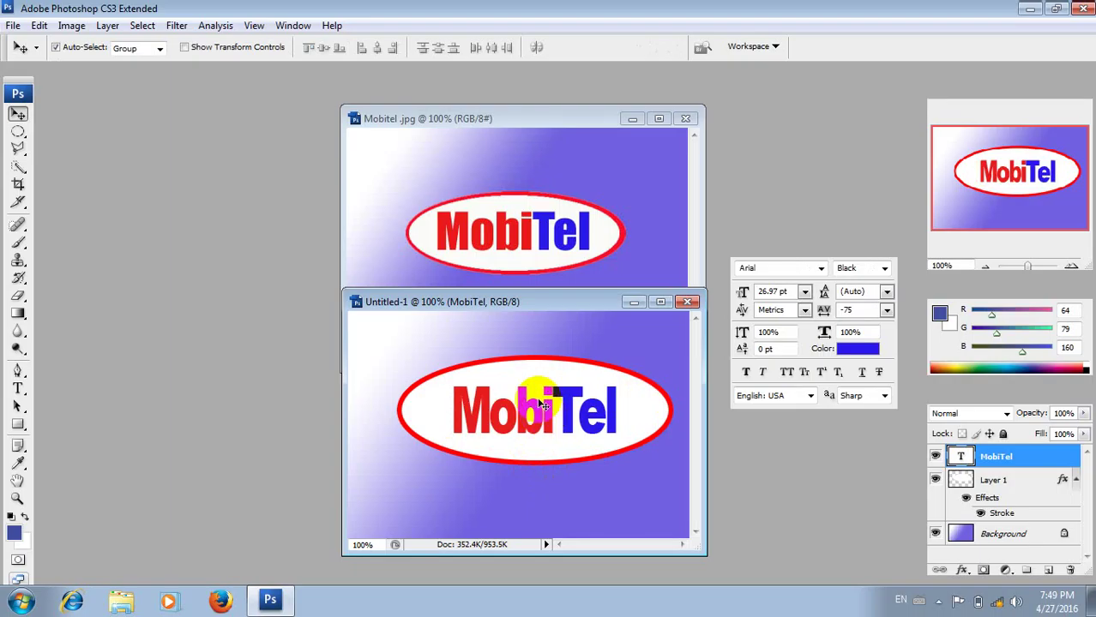
mouse_move(543, 301)
left_mouse_down()
mouse_move(496, 190)
mouse_move(432, 190)
left_mouse_up()
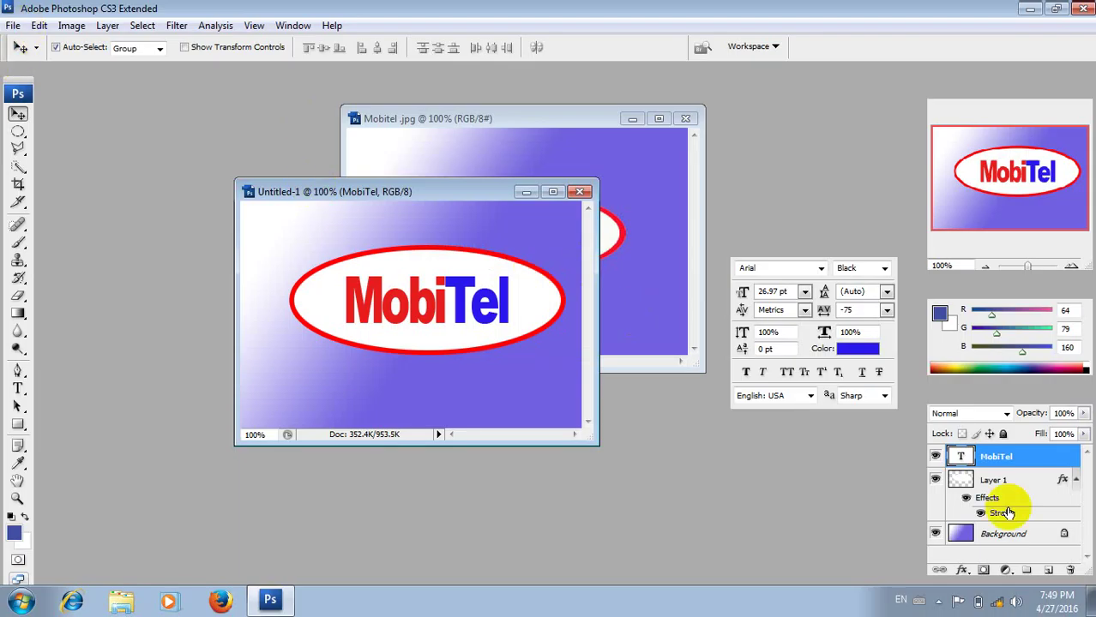
Select the text, ellipse and gradient layers and merge them into one Background layer
left_click(1016, 534, "shift")
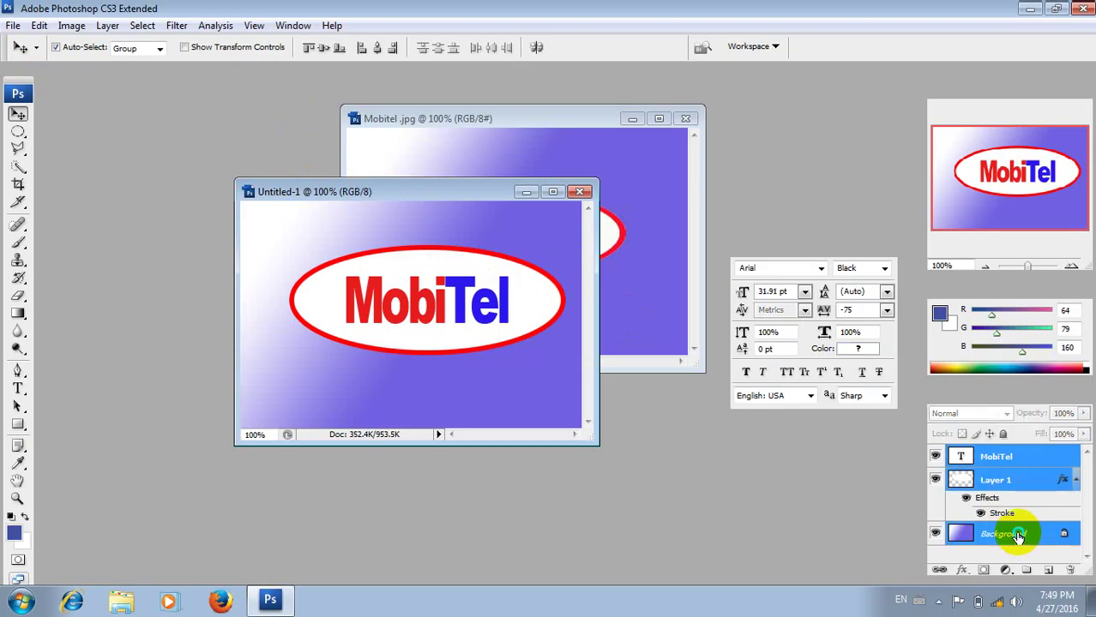
right_click(1016, 534)
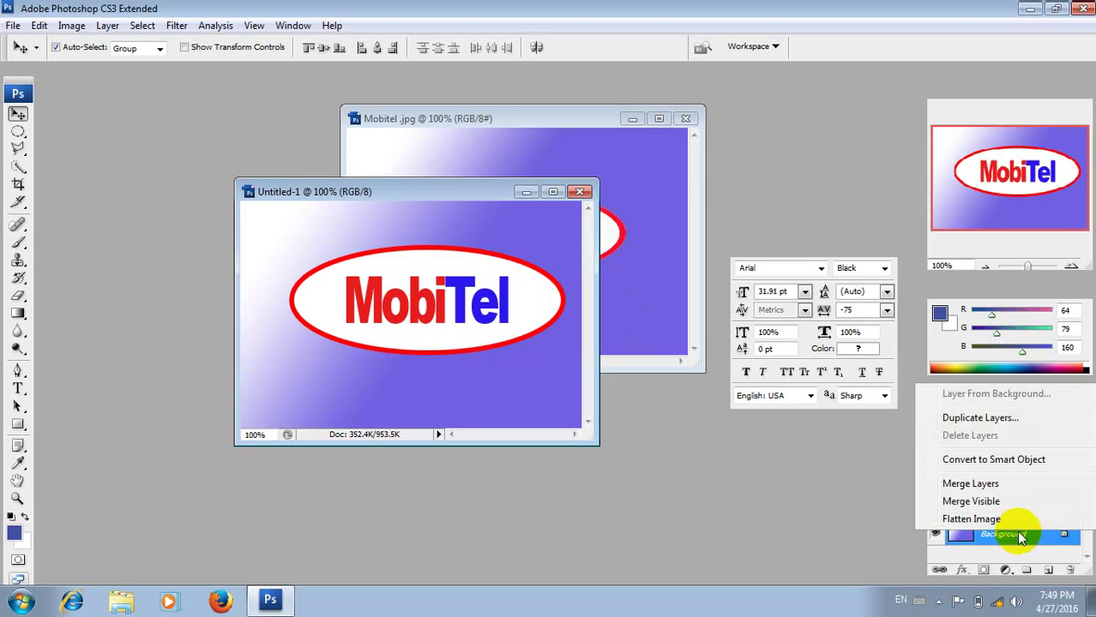
left_click(991, 483)
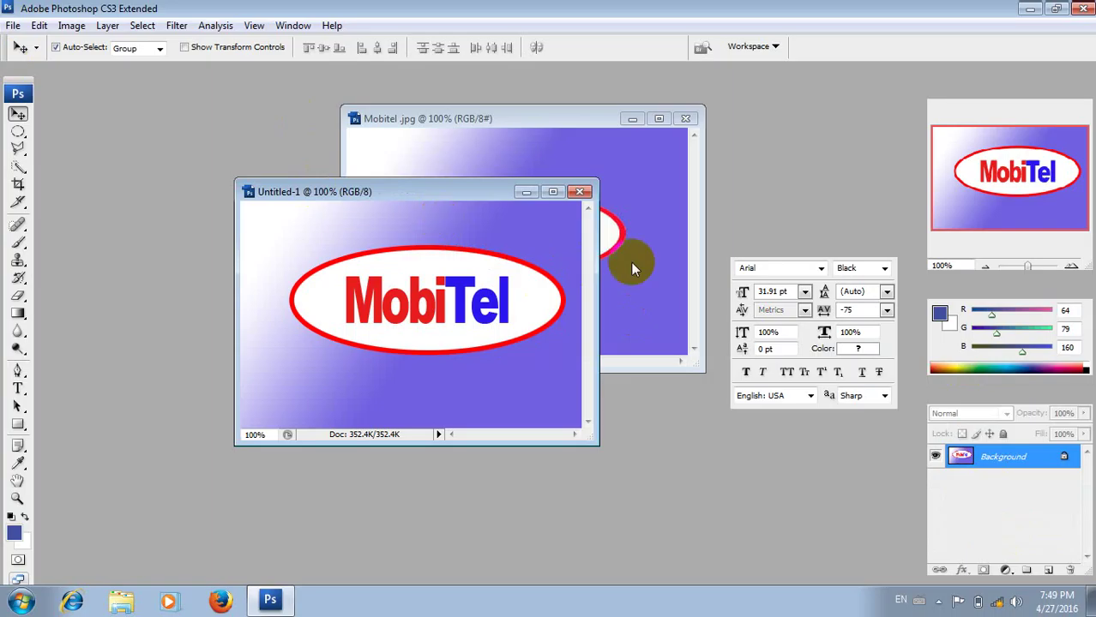
left_click(939, 604)
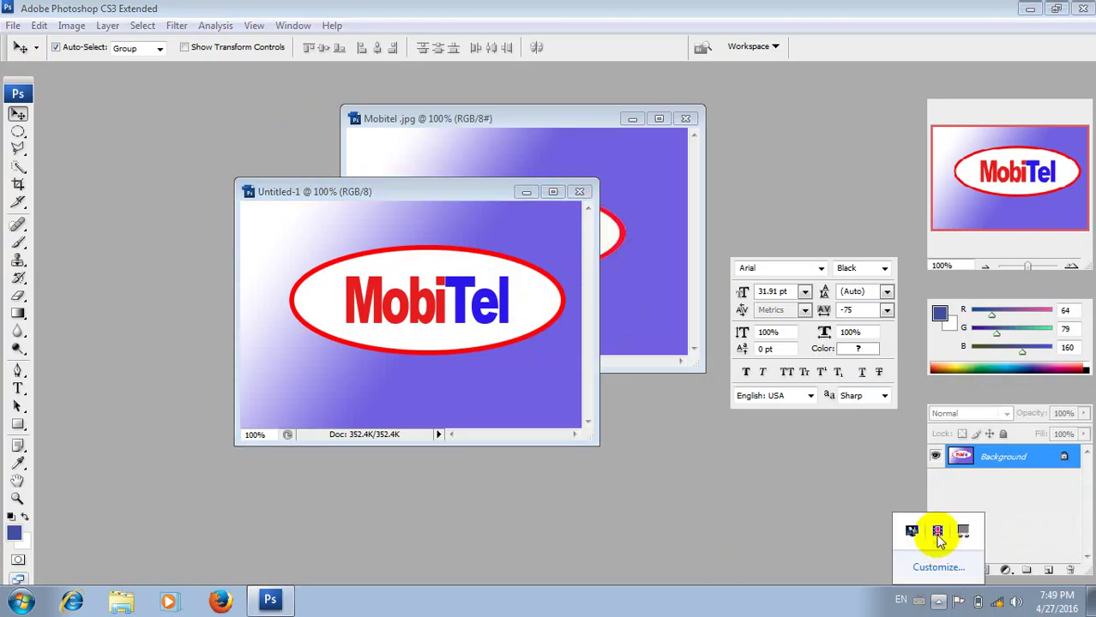